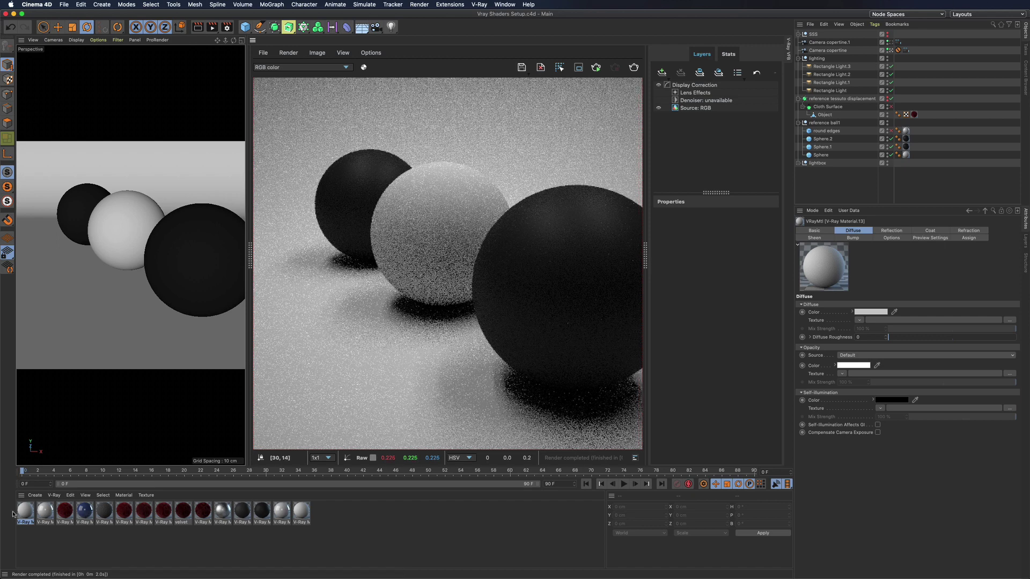
Step: Restart the interactive render and set the diffuse colour to a dark olive
{"action": "left_click", "coordinate": [597, 67]}
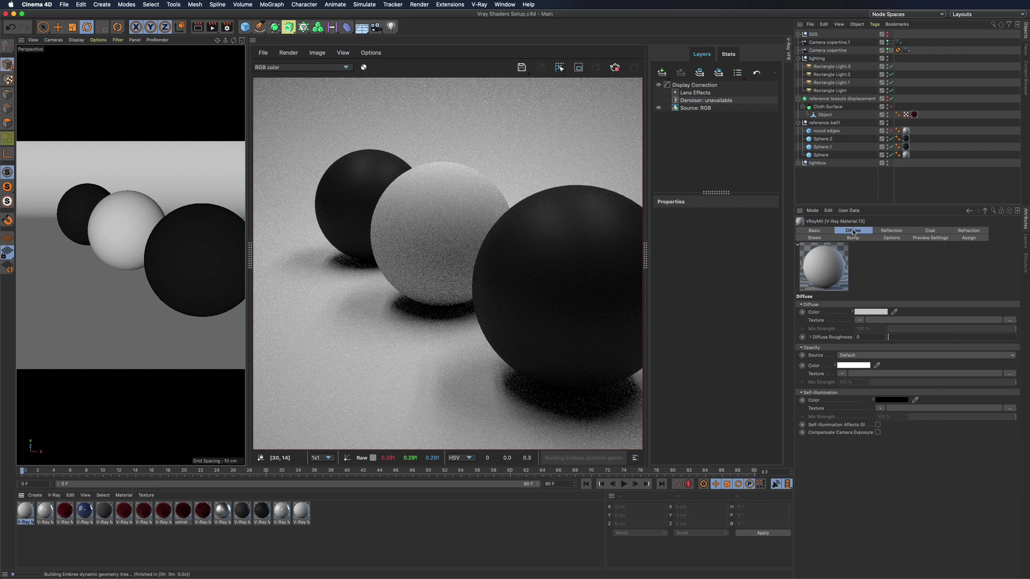
{"action": "left_click", "coordinate": [851, 311]}
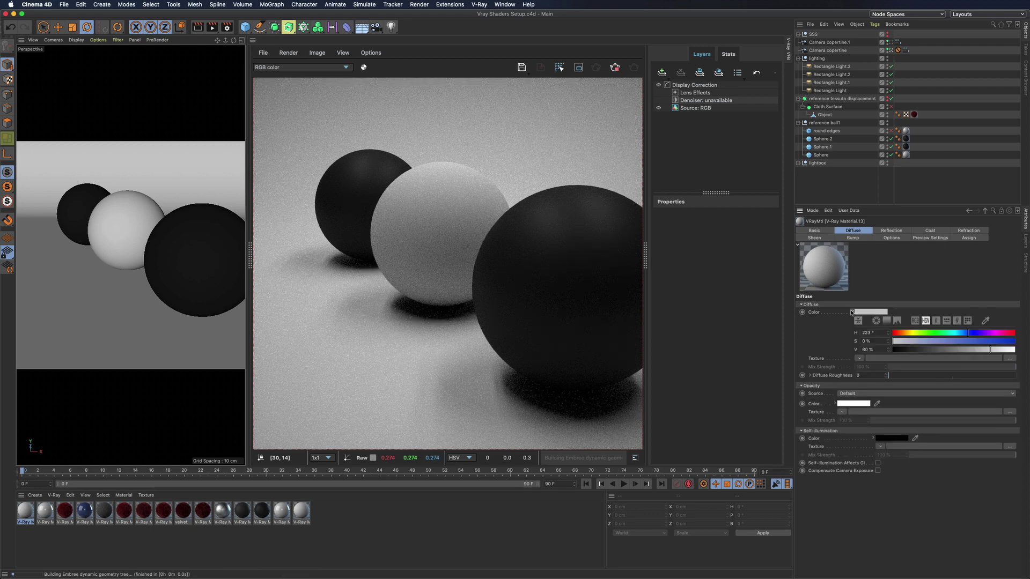
{"action": "left_click", "coordinate": [912, 333]}
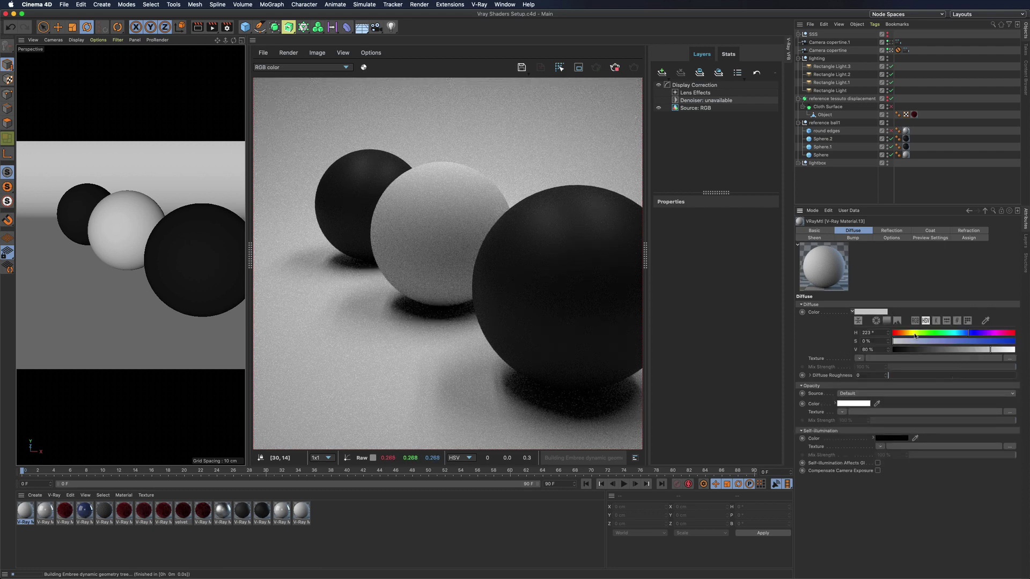
{"action": "left_click", "coordinate": [957, 341]}
{"action": "left_click", "coordinate": [945, 349]}
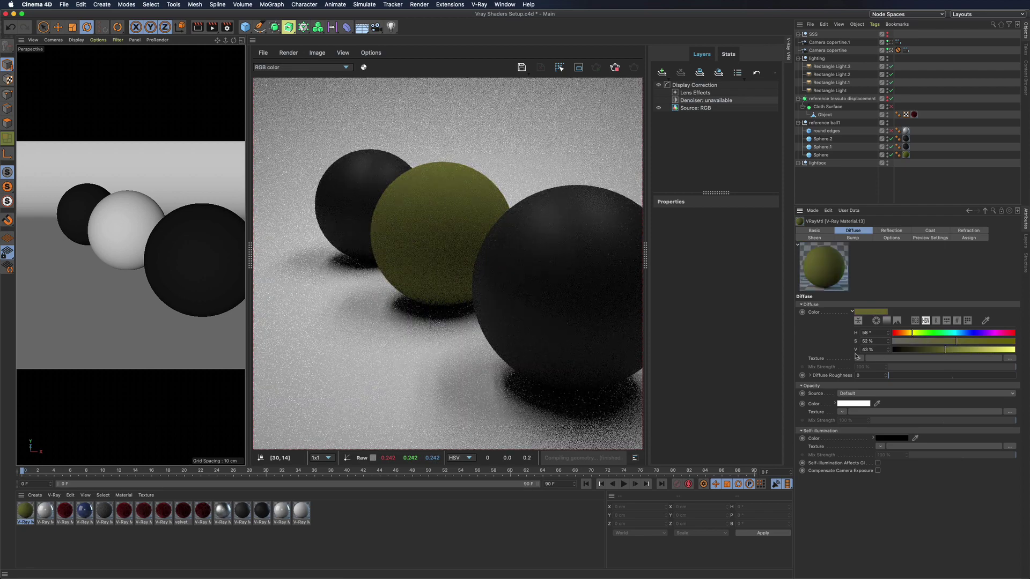
Step: Load velluto rosso diff.tif as the diffuse texture with texture sampling set to None
{"action": "left_click", "coordinate": [891, 359]}
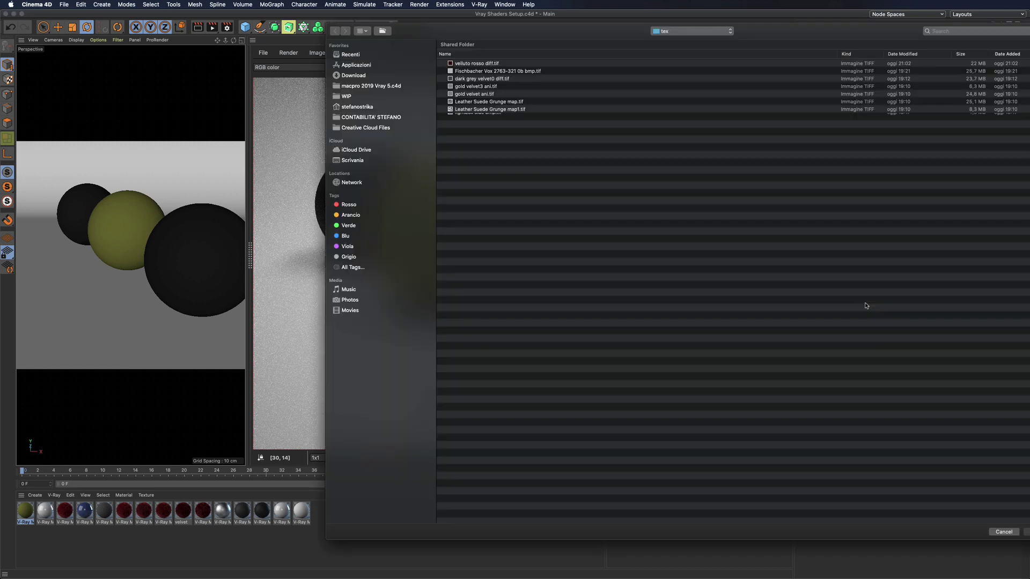
{"action": "double_click", "coordinate": [470, 64]}
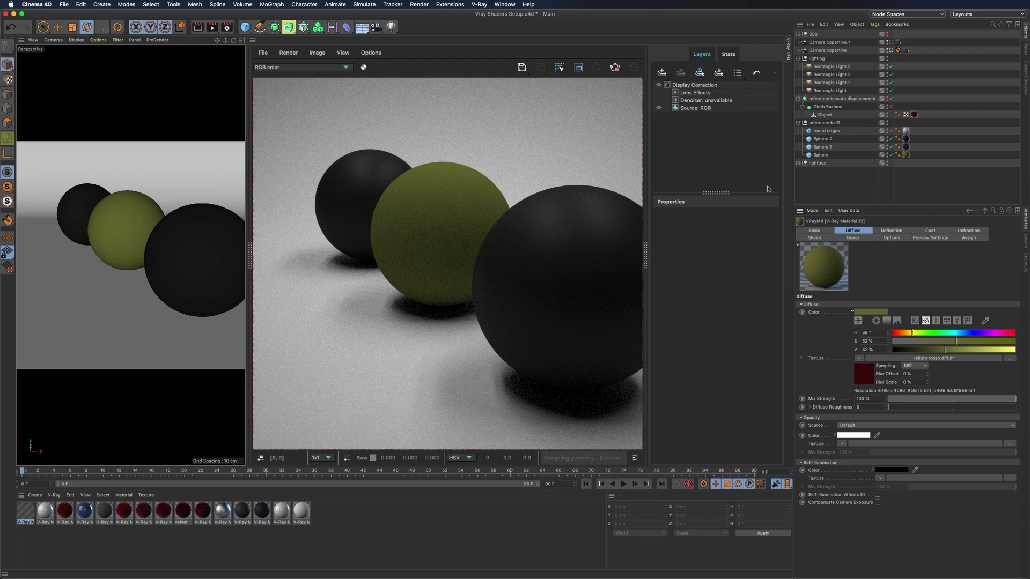
{"action": "left_click", "coordinate": [909, 367]}
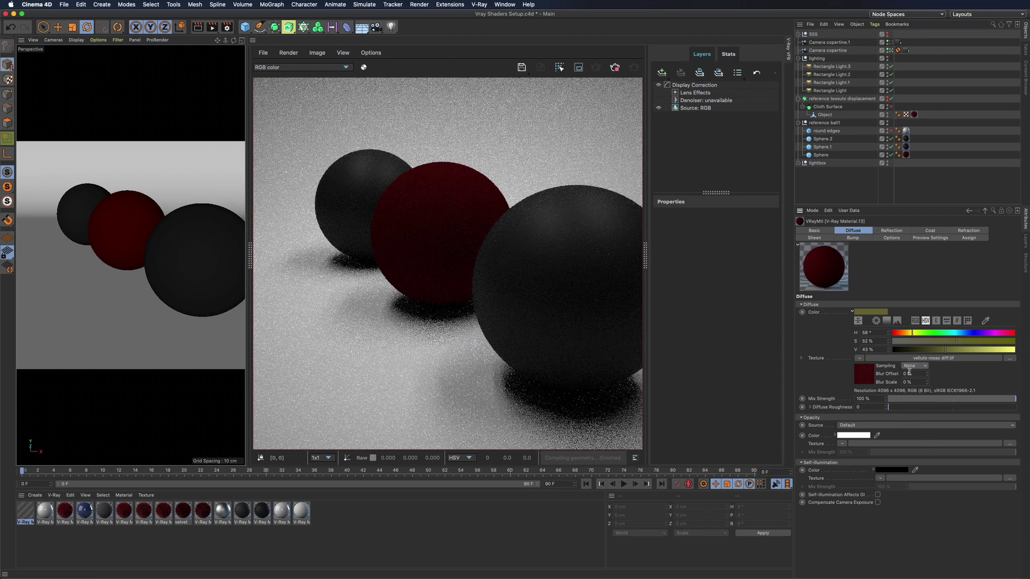
{"action": "left_click", "coordinate": [909, 371]}
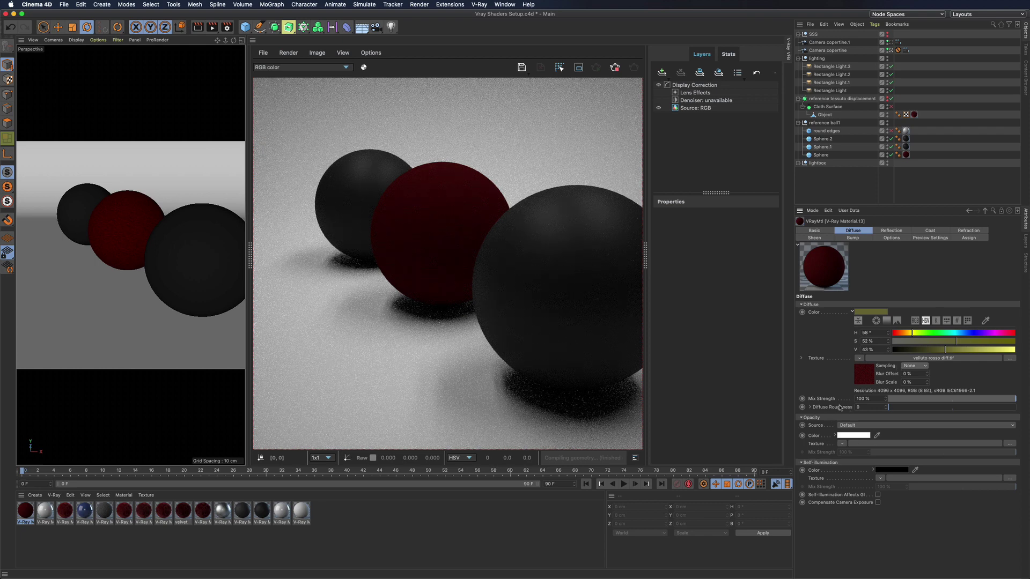
{"action": "left_click", "coordinate": [810, 407]}
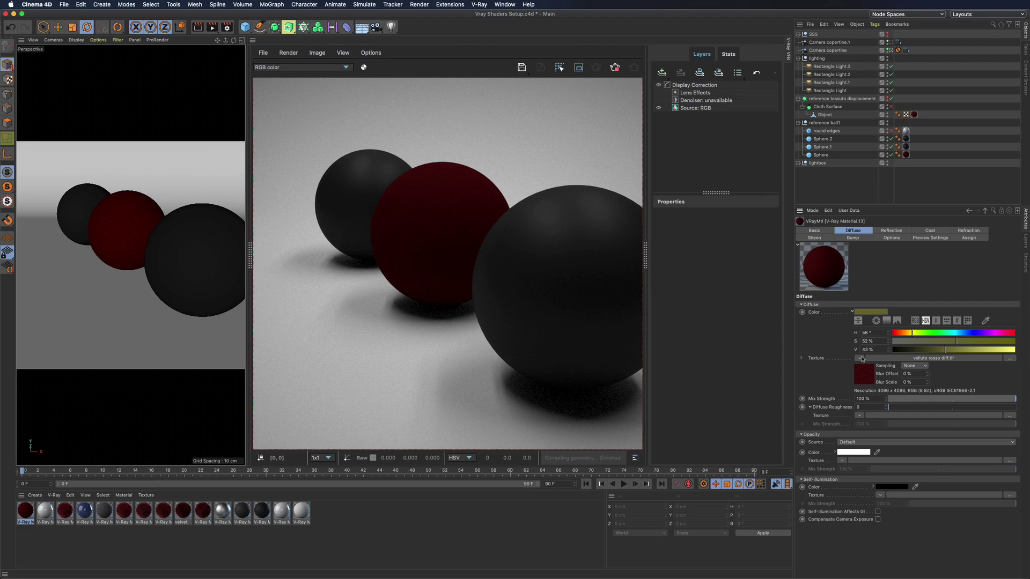
Step: Clear the diffuse texture, then try opacity at 0% and 41% before restoring 100%
{"action": "left_click", "coordinate": [860, 359]}
{"action": "left_click", "coordinate": [873, 105]}
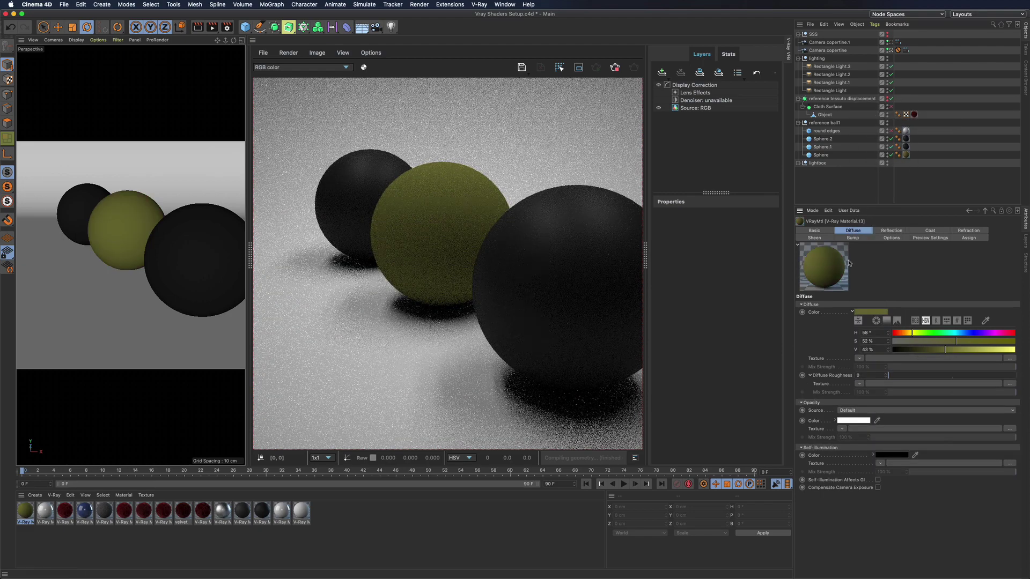
{"action": "left_click", "coordinate": [835, 420]}
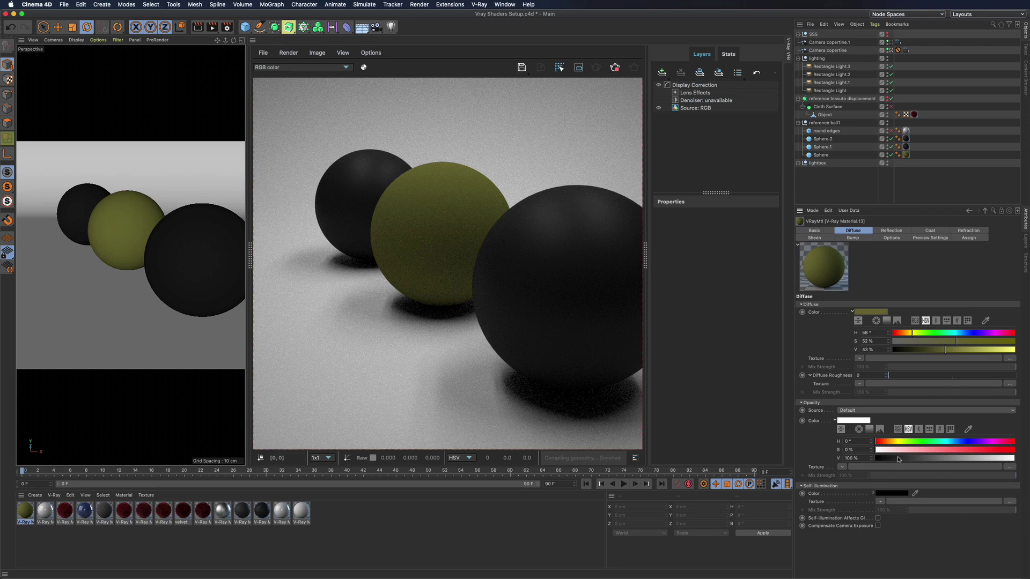
{"action": "left_click_drag", "start_coordinate": [898, 459], "coordinate": [882, 459]}
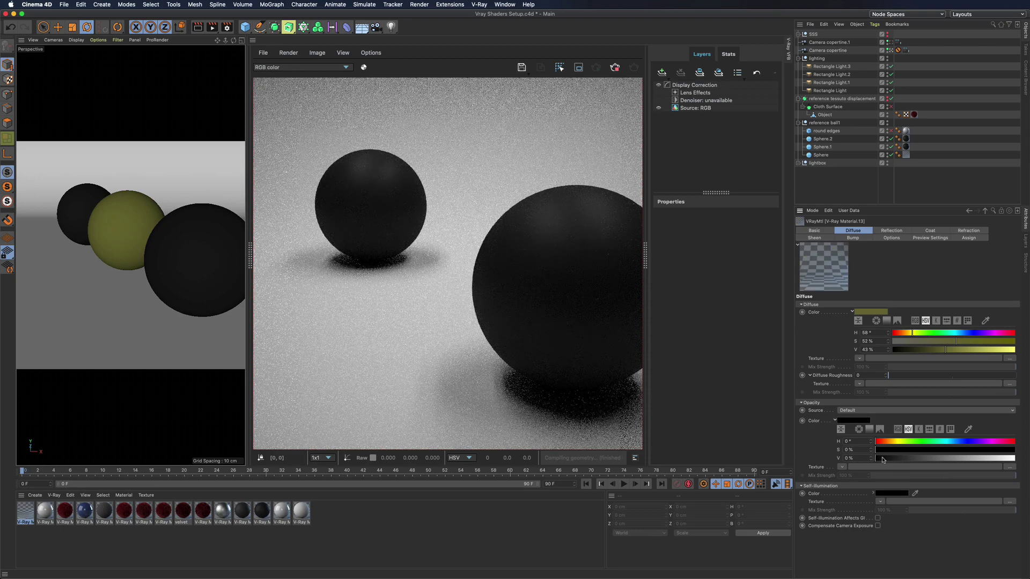
{"action": "left_click_drag", "start_coordinate": [883, 459], "coordinate": [1028, 457]}
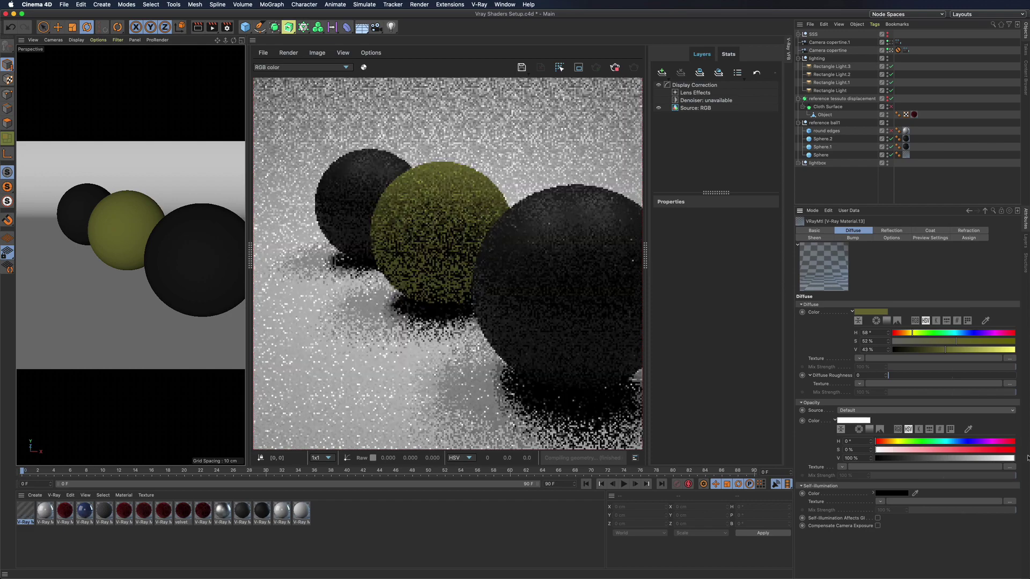
{"action": "left_click", "coordinate": [933, 459]}
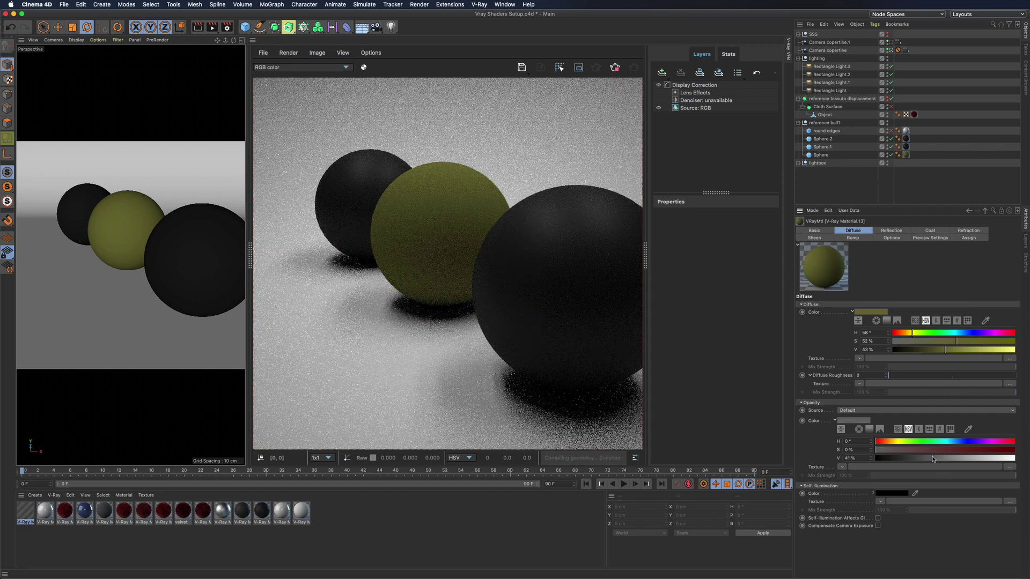
{"action": "left_click_drag", "start_coordinate": [932, 458], "coordinate": [1028, 457]}
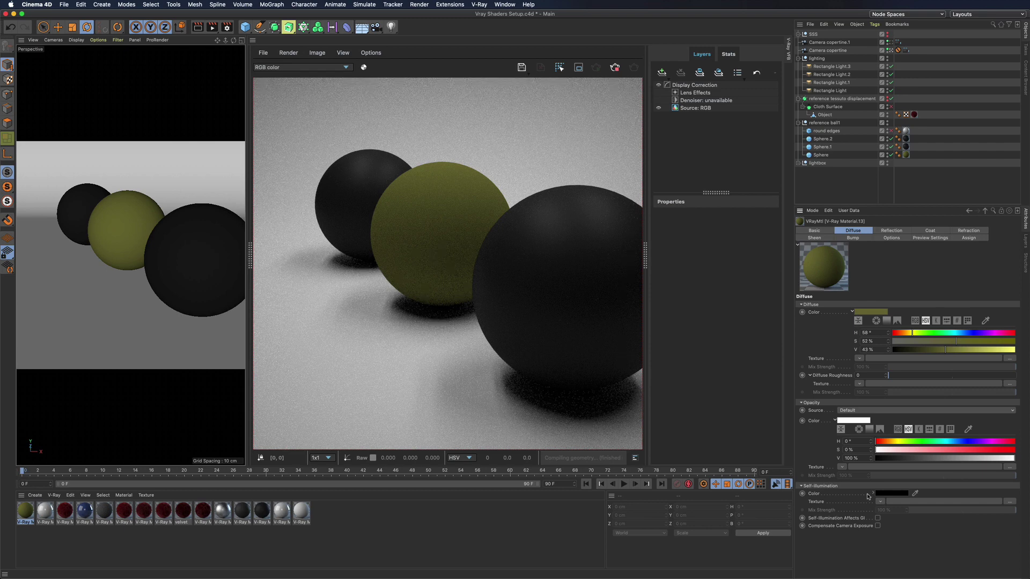
Step: Set self-illumination to white and enable Compensate Camera Exposure and Affects GI
{"action": "left_click", "coordinate": [885, 493]}
{"action": "left_click_drag", "start_coordinate": [885, 511], "coordinate": [969, 510]}
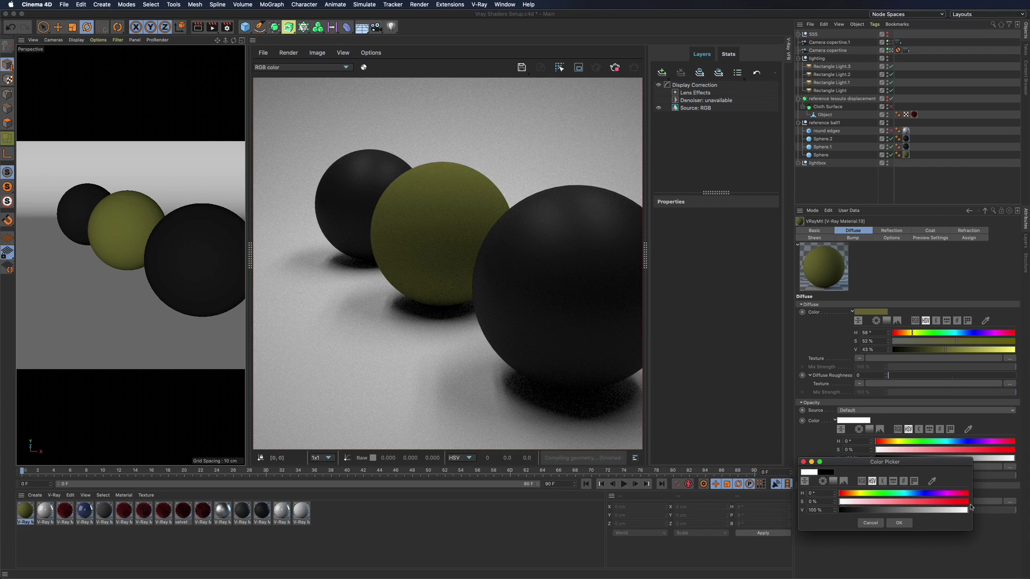
{"action": "left_click", "coordinate": [899, 522]}
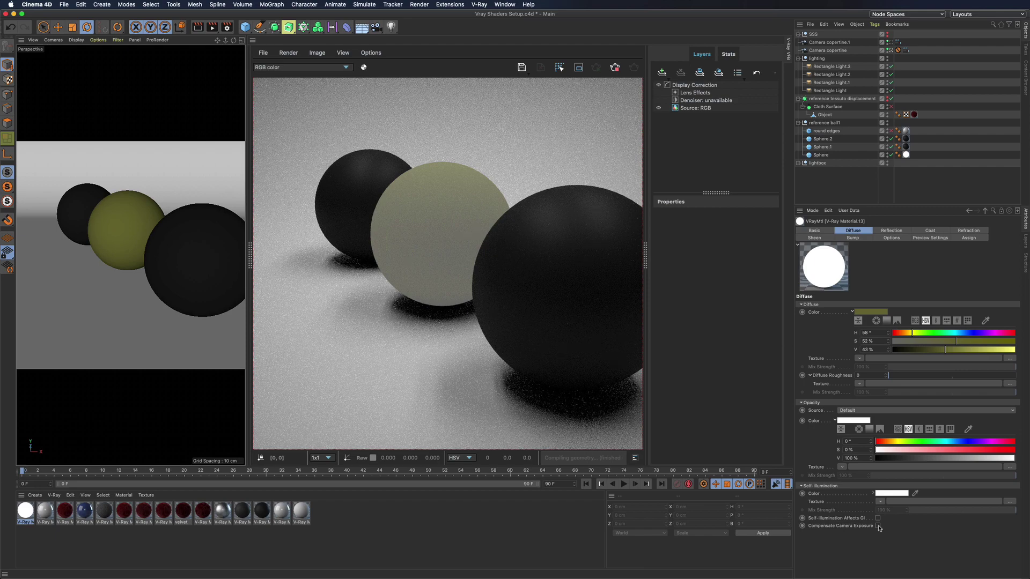
{"action": "left_click", "coordinate": [878, 527]}
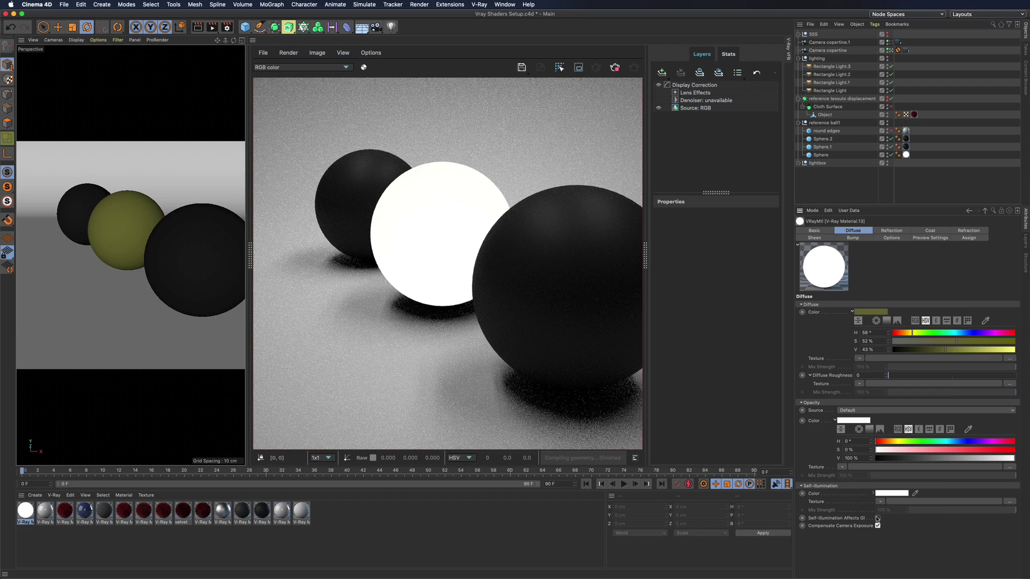
{"action": "left_click", "coordinate": [877, 518]}
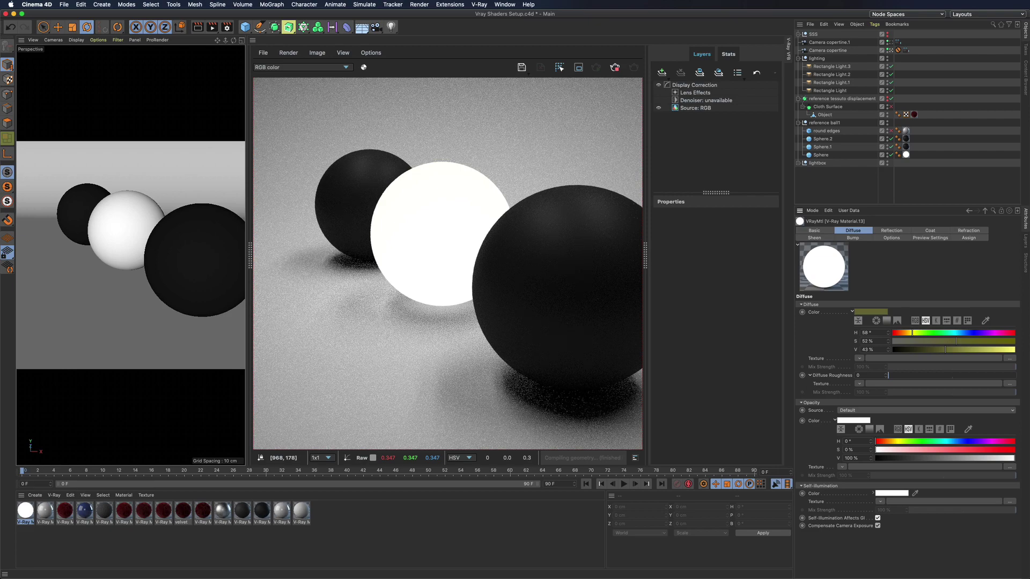
Step: Return self-illumination to black and desaturate the diffuse colour to dark grey
{"action": "left_click", "coordinate": [890, 493]}
{"action": "left_click_drag", "start_coordinate": [872, 510], "coordinate": [846, 509]}
{"action": "left_click", "coordinate": [903, 522]}
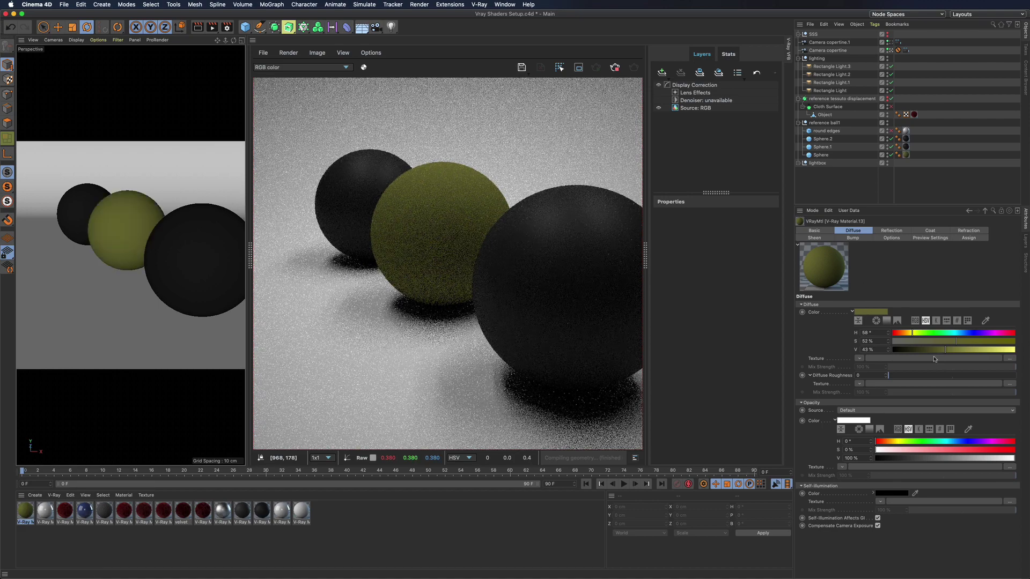
{"action": "left_click_drag", "start_coordinate": [955, 341], "coordinate": [928, 350]}
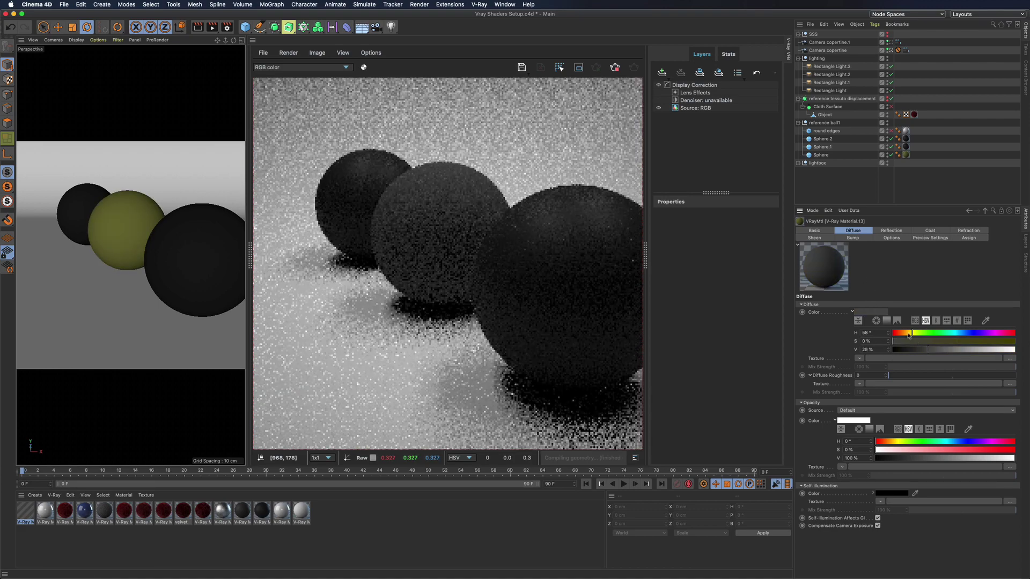
Step: Set the reflection colour to white after trying yellow and red tints
{"action": "left_click", "coordinate": [899, 231]}
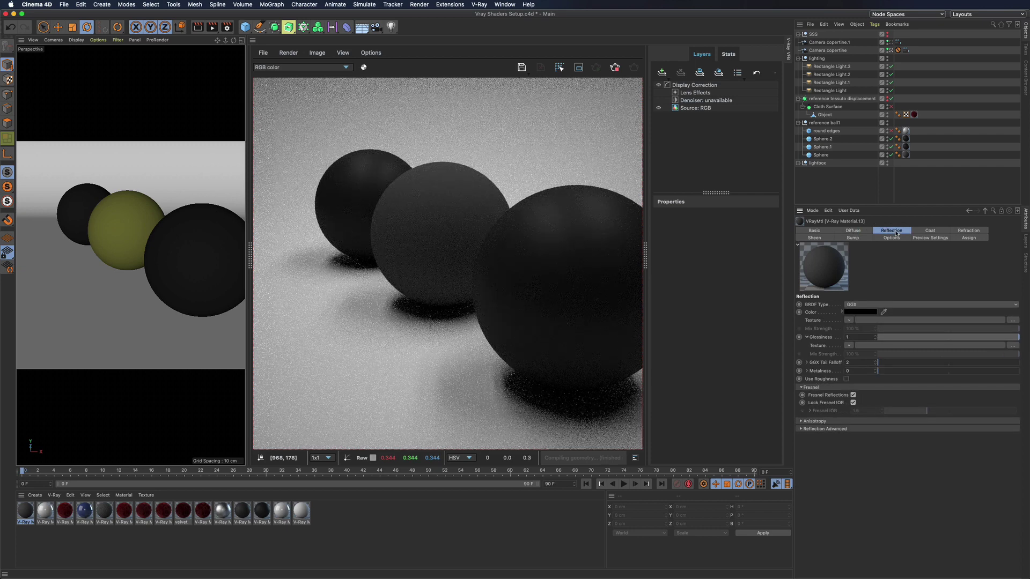
{"action": "left_click", "coordinate": [852, 312]}
{"action": "left_click_drag", "start_coordinate": [885, 328], "coordinate": [951, 329]}
{"action": "left_click", "coordinate": [868, 342]}
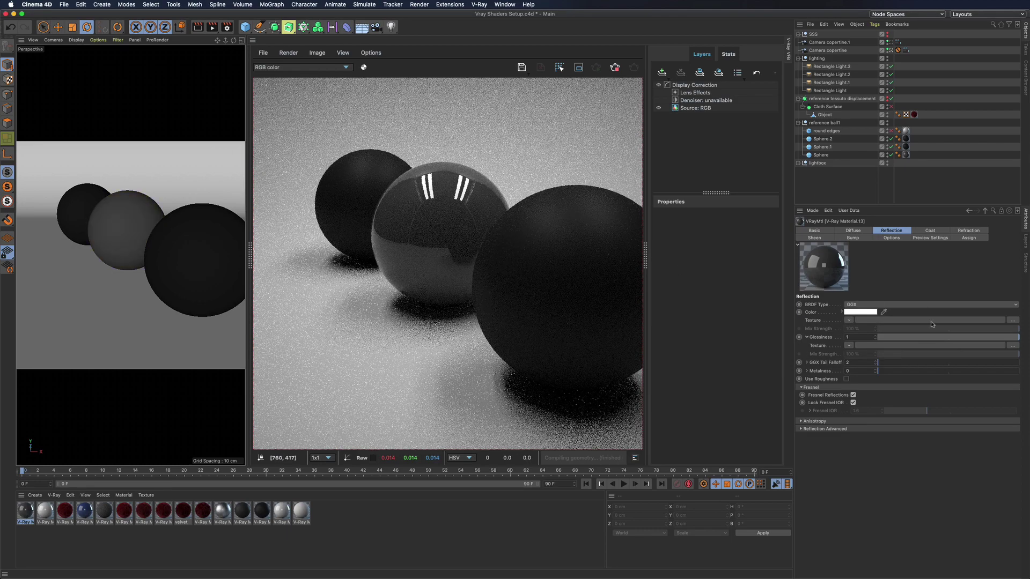
{"action": "left_click", "coordinate": [841, 312]}
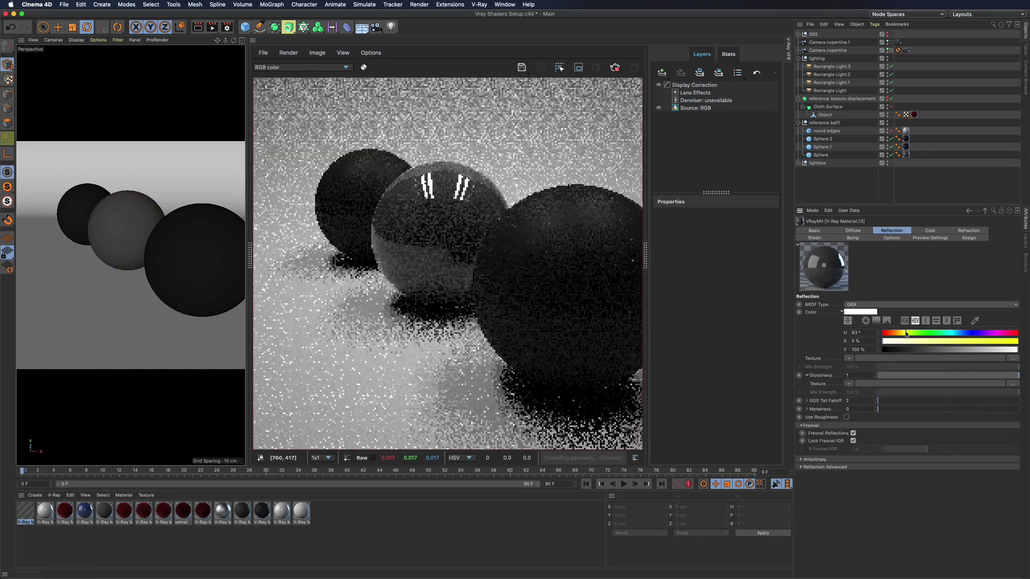
{"action": "left_click", "coordinate": [976, 342]}
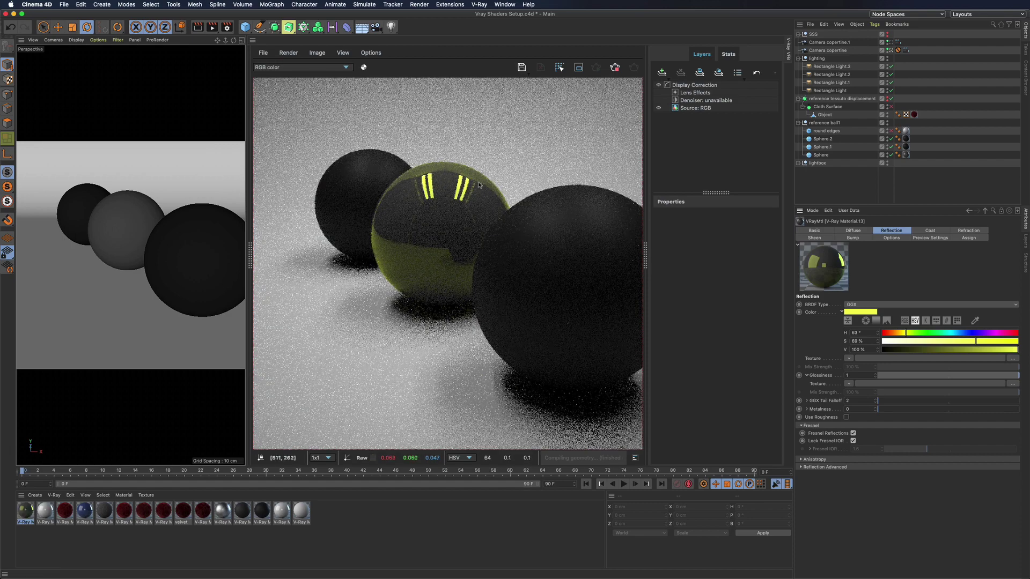
{"action": "left_click_drag", "start_coordinate": [895, 333], "coordinate": [844, 332]}
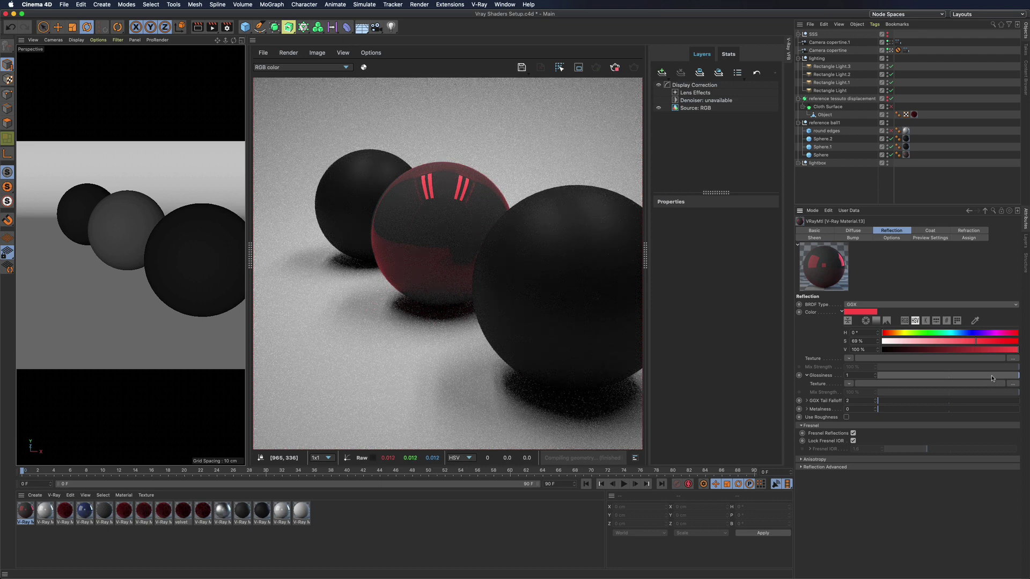
{"action": "left_click_drag", "start_coordinate": [965, 342], "coordinate": [883, 341]}
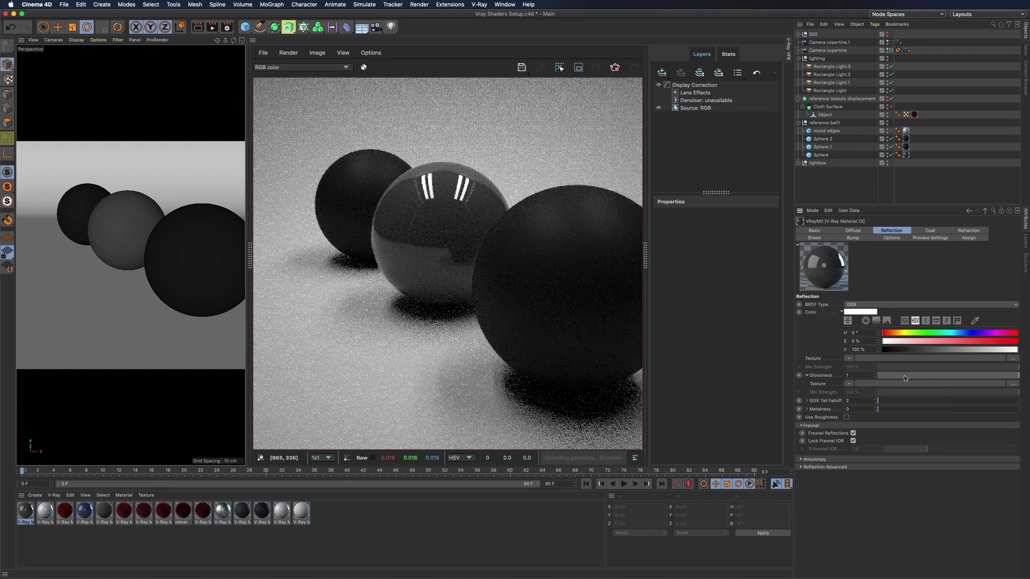
Step: Adjust reflection glossiness from 0.18 up to about 0.82
{"action": "left_click", "coordinate": [904, 376]}
{"action": "left_click", "coordinate": [934, 377]}
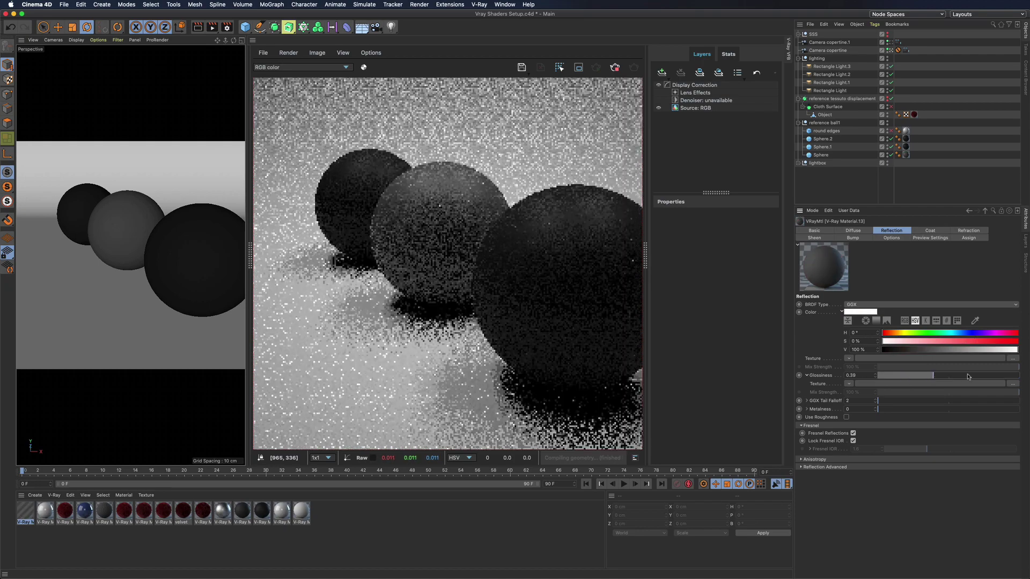
{"action": "left_click", "coordinate": [979, 377]}
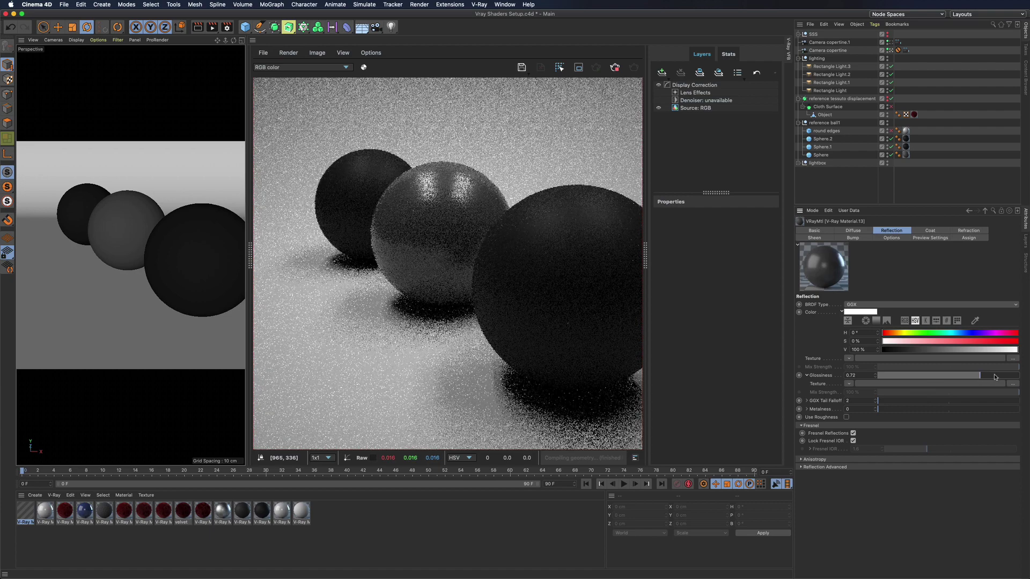
{"action": "left_click", "coordinate": [993, 376]}
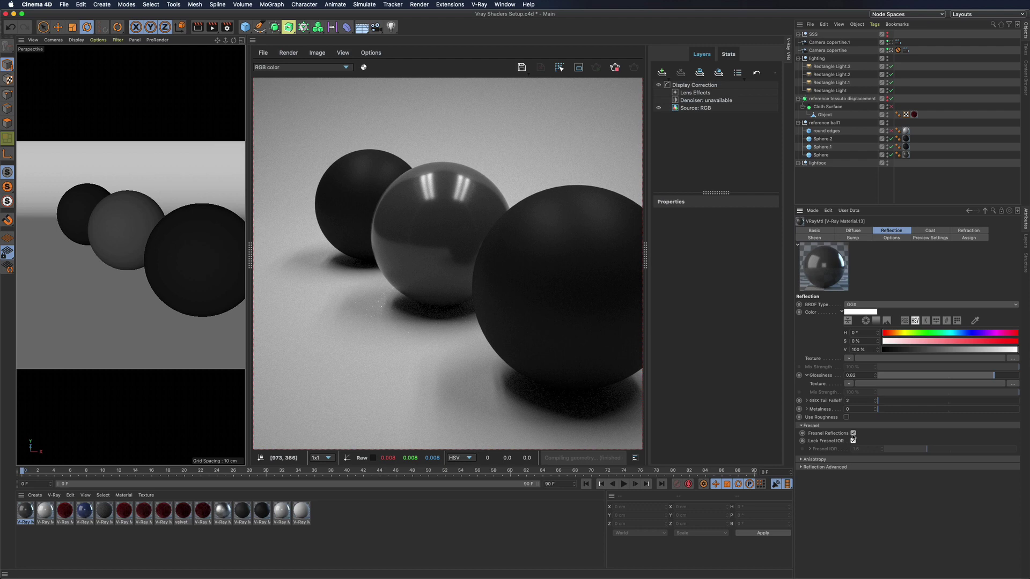
{"action": "left_click", "coordinate": [853, 441]}
{"action": "left_click", "coordinate": [853, 441]}
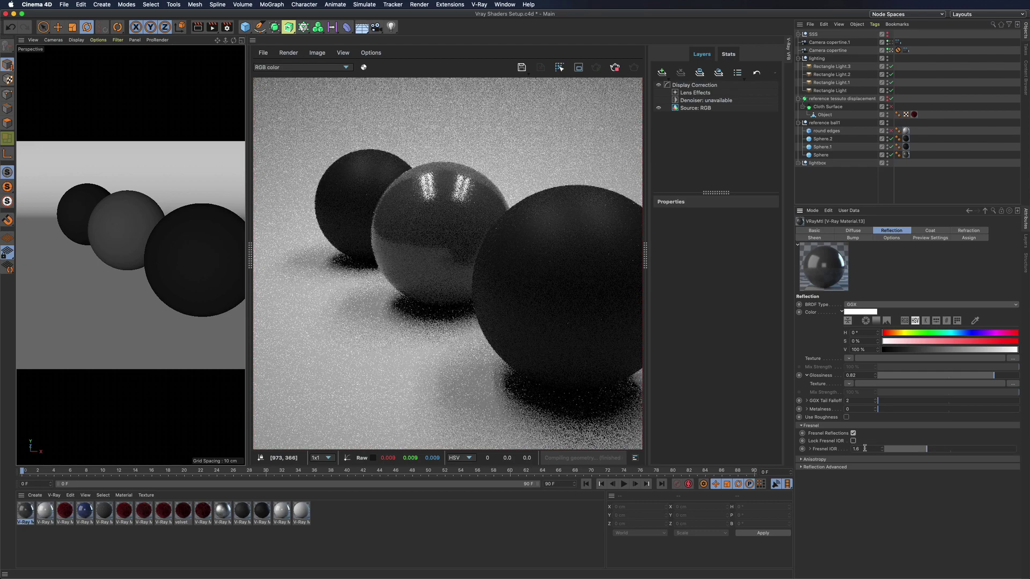
{"action": "double_click", "coordinate": [864, 448]}
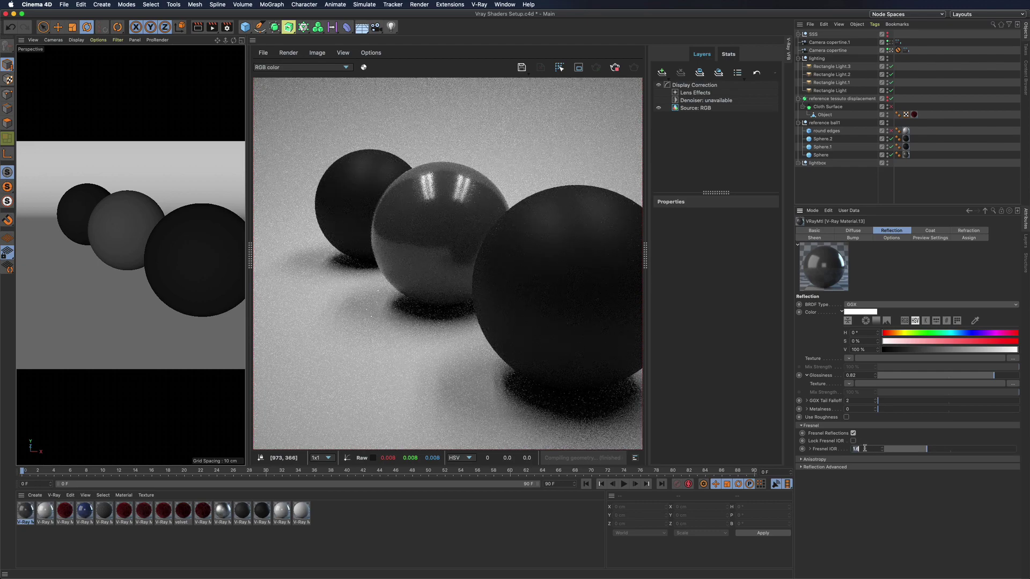
{"action": "type", "text": "5"}
{"action": "key", "text": "Return"}
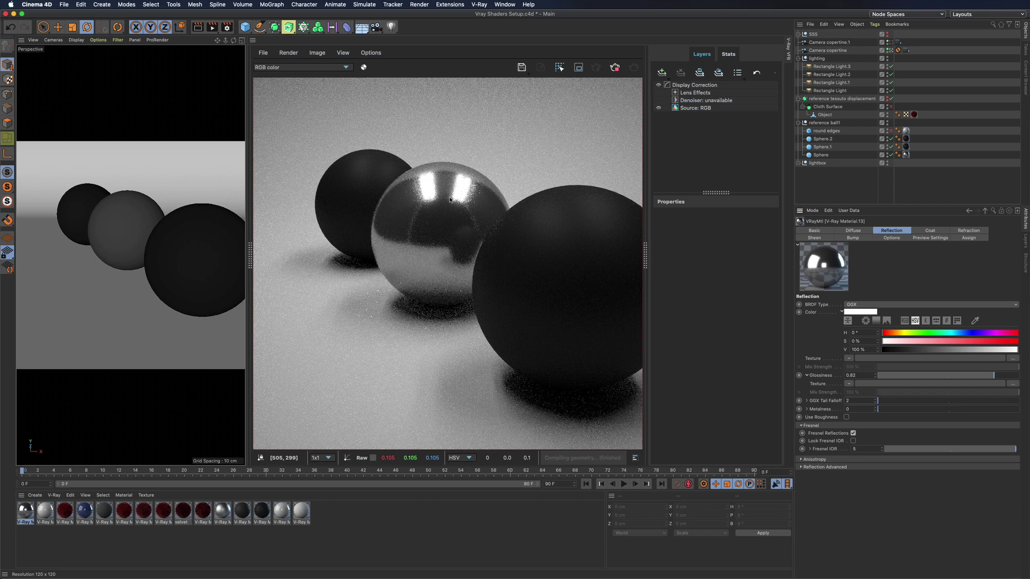
{"action": "left_click", "coordinate": [857, 449]}
{"action": "type", "text": "1.6"}
{"action": "left_click", "coordinate": [854, 441]}
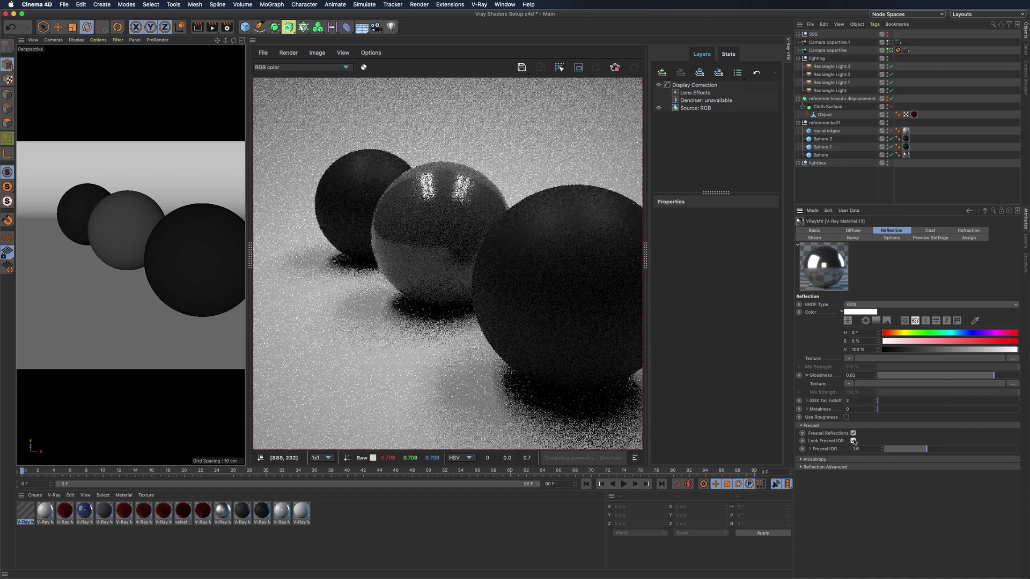
Step: Set anisotropy to 0.693 with the anisotropy axis on X
{"action": "left_click", "coordinate": [810, 459]}
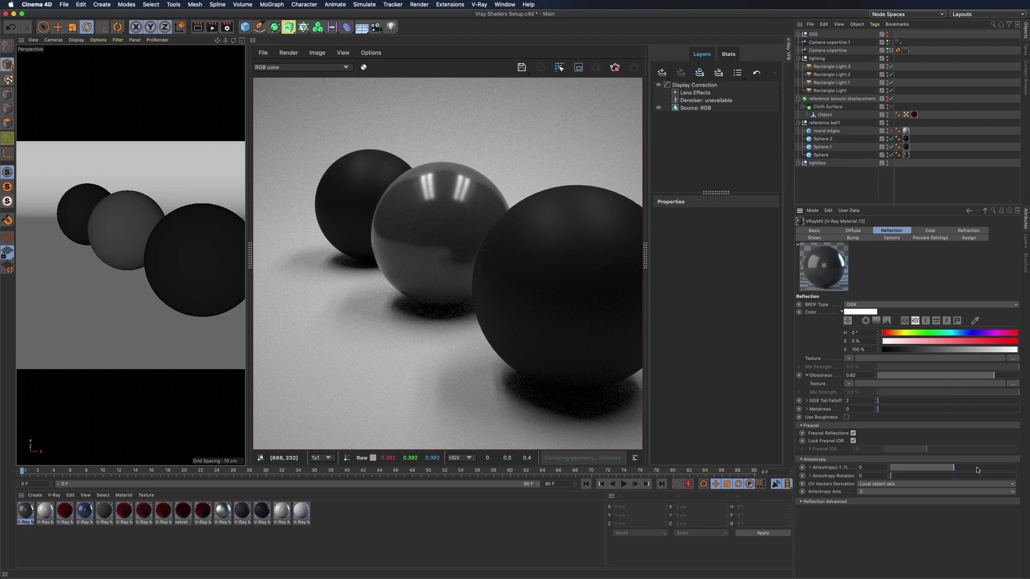
{"action": "left_click_drag", "start_coordinate": [988, 469], "coordinate": [997, 469]}
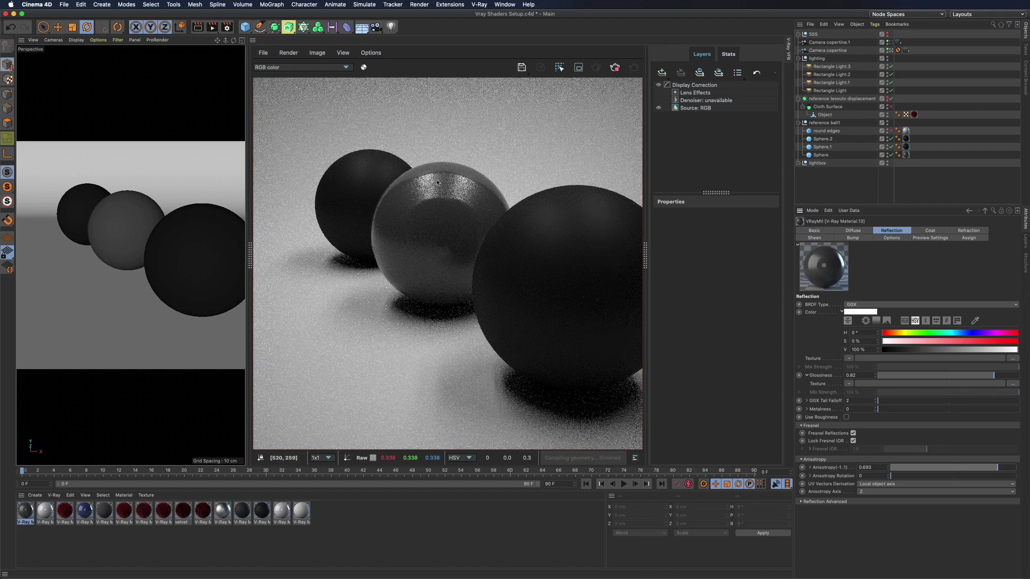
{"action": "left_click", "coordinate": [880, 491]}
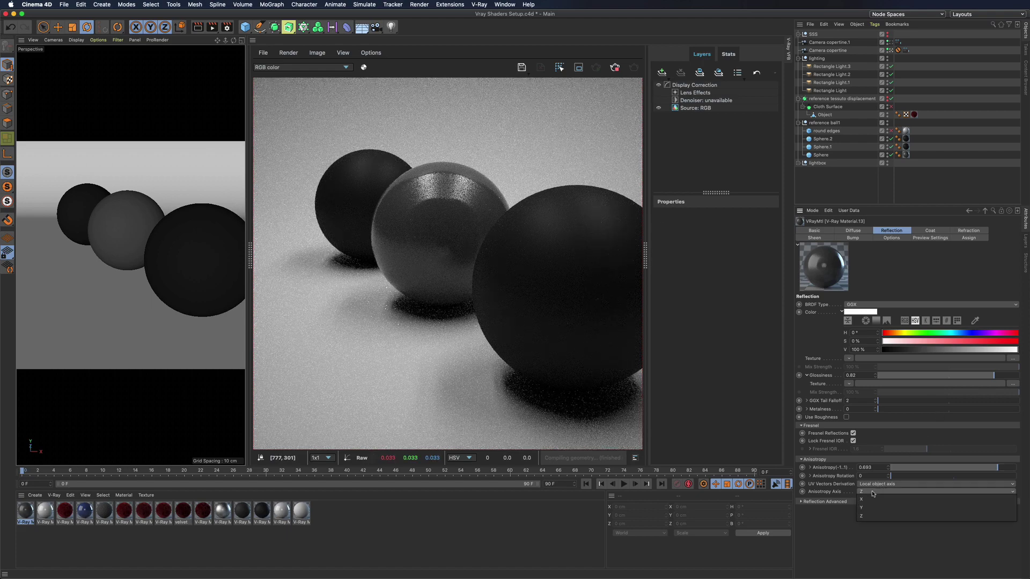
{"action": "left_click", "coordinate": [874, 493]}
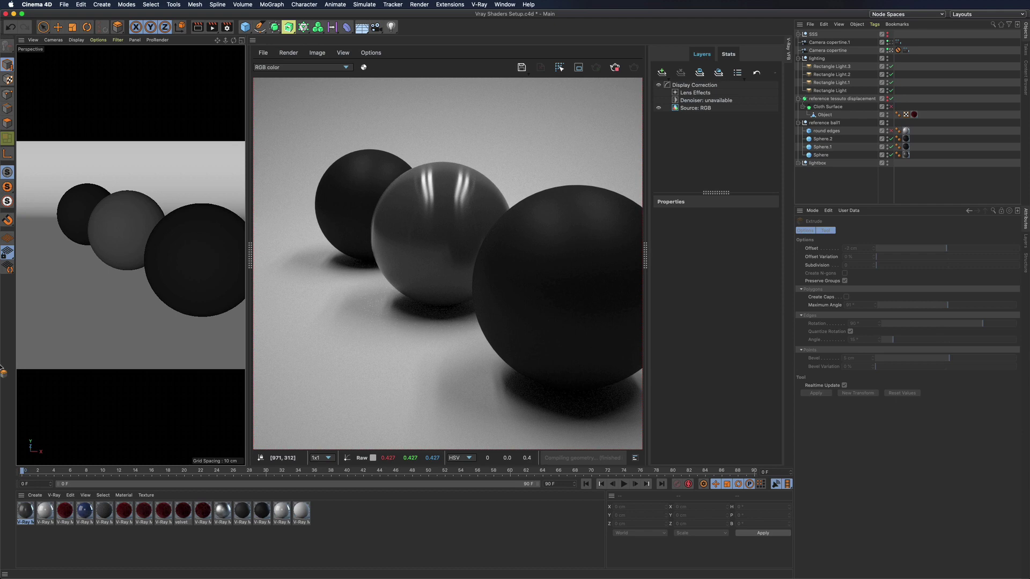
Step: Reset anisotropy to 0 and lower reflection glossiness to about 0.7
{"action": "left_click", "coordinate": [26, 510]}
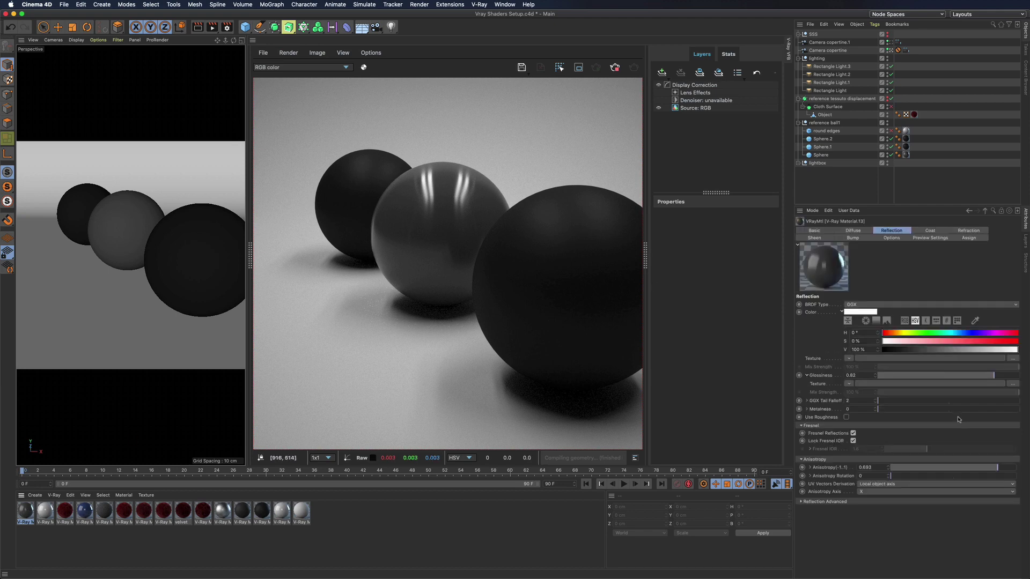
{"action": "left_click", "coordinate": [876, 467]}
{"action": "type", "text": "0"}
{"action": "key", "text": "Tab"}
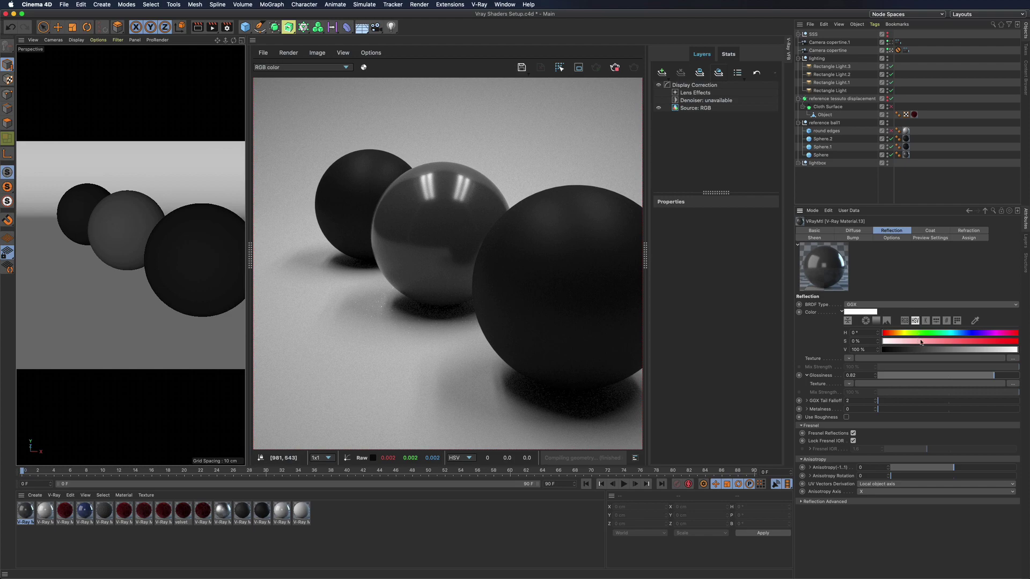
{"action": "left_click", "coordinate": [978, 376]}
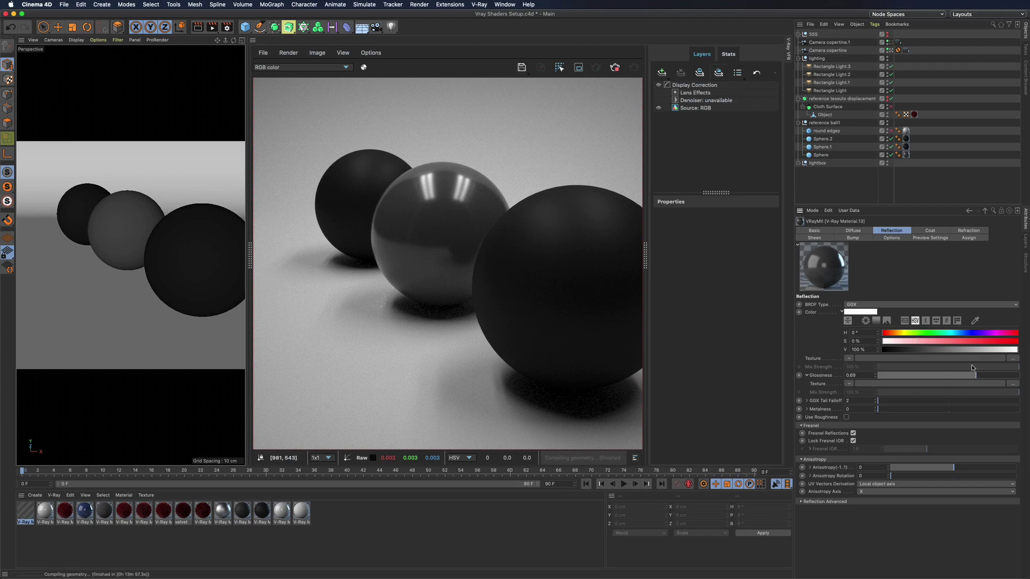
Step: Set coat amount to 1 and add a Noise coat bump map with global scale 10
{"action": "left_click", "coordinate": [930, 230]}
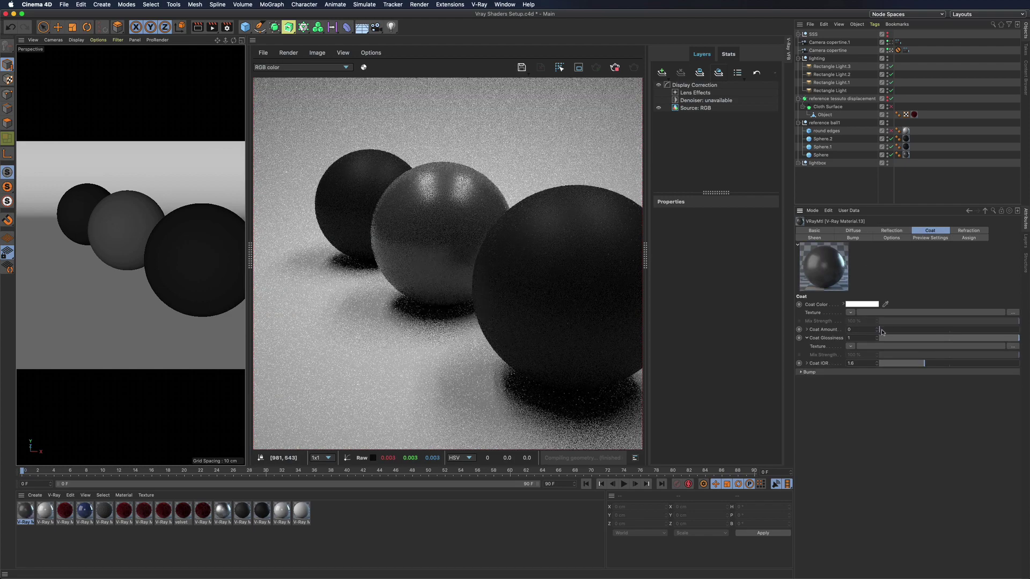
{"action": "left_click_drag", "start_coordinate": [881, 330], "coordinate": [1025, 330]}
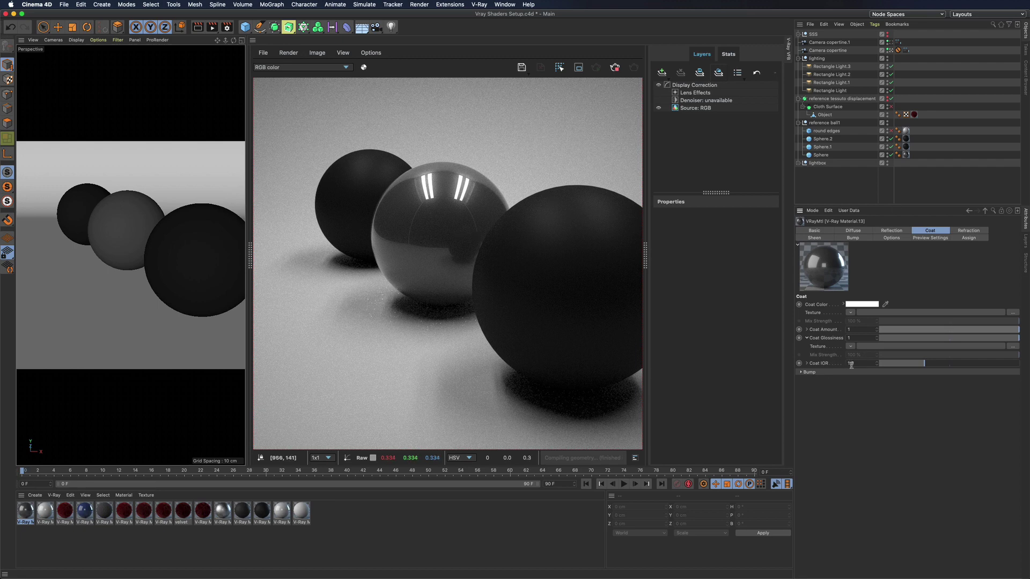
{"action": "left_click", "coordinate": [806, 373]}
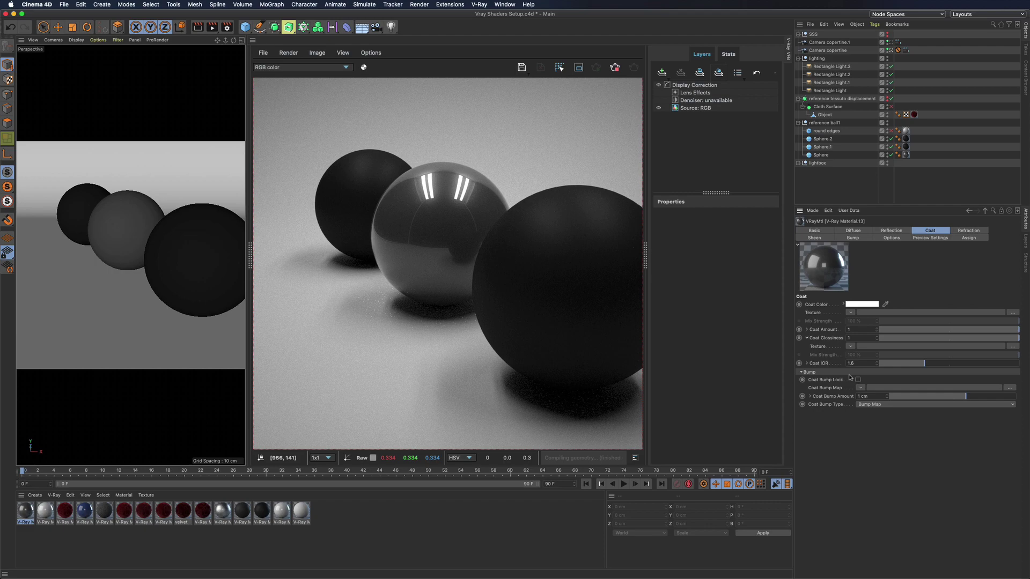
{"action": "left_click", "coordinate": [860, 388]}
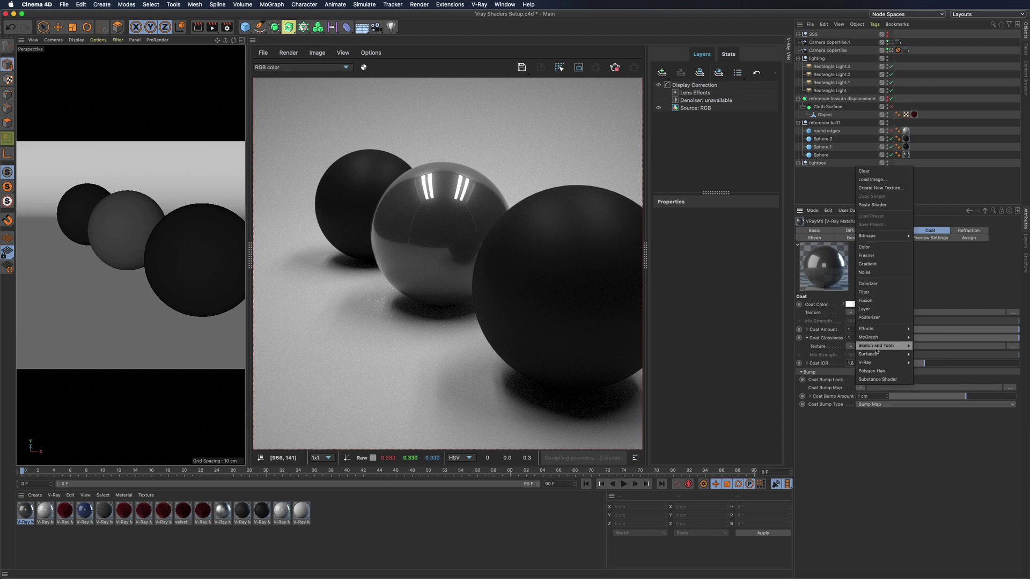
{"action": "left_click", "coordinate": [871, 273]}
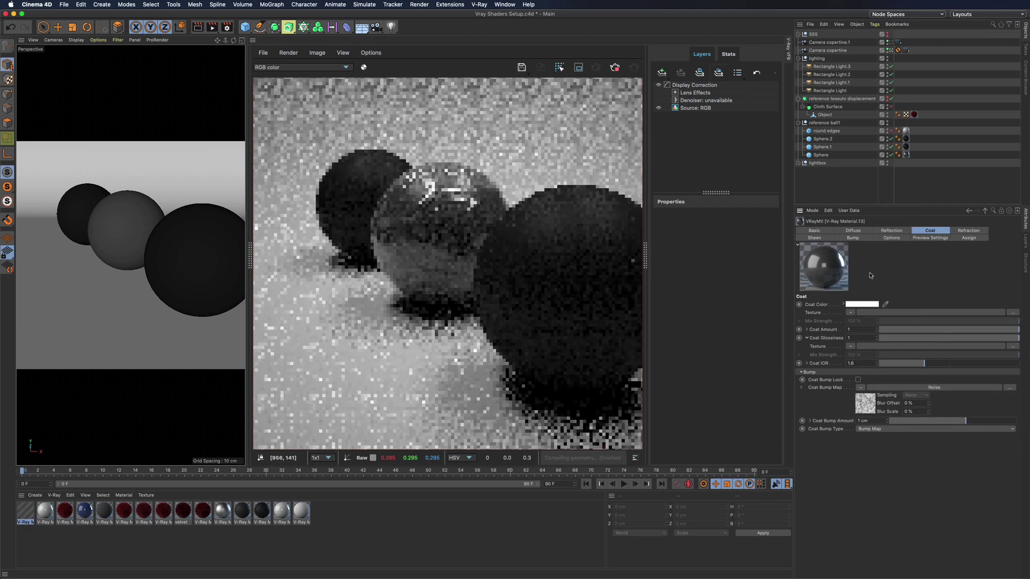
{"action": "left_click", "coordinate": [900, 385]}
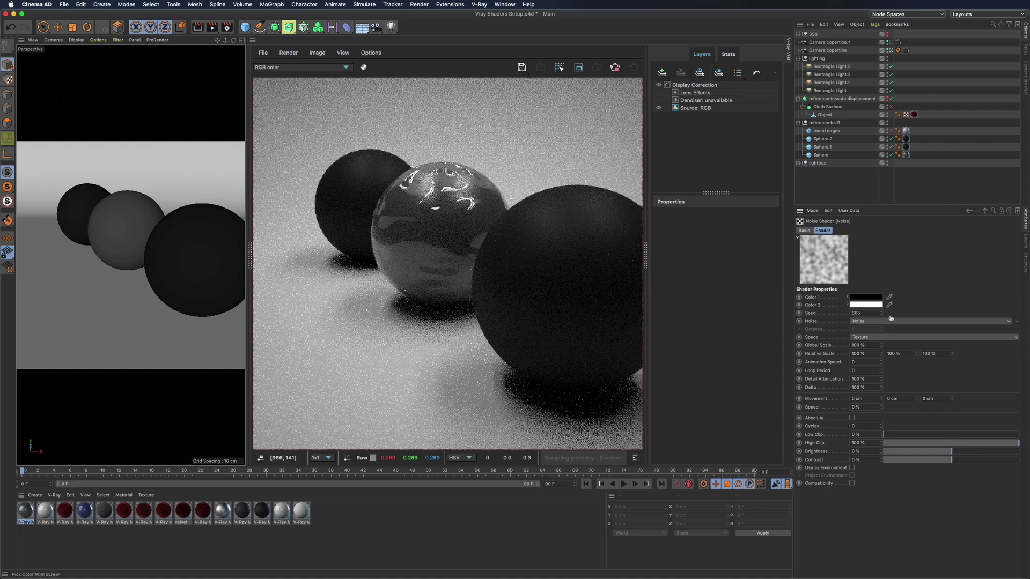
{"action": "double_click", "coordinate": [865, 345]}
{"action": "type", "text": "10"}
{"action": "key", "text": "Return"}
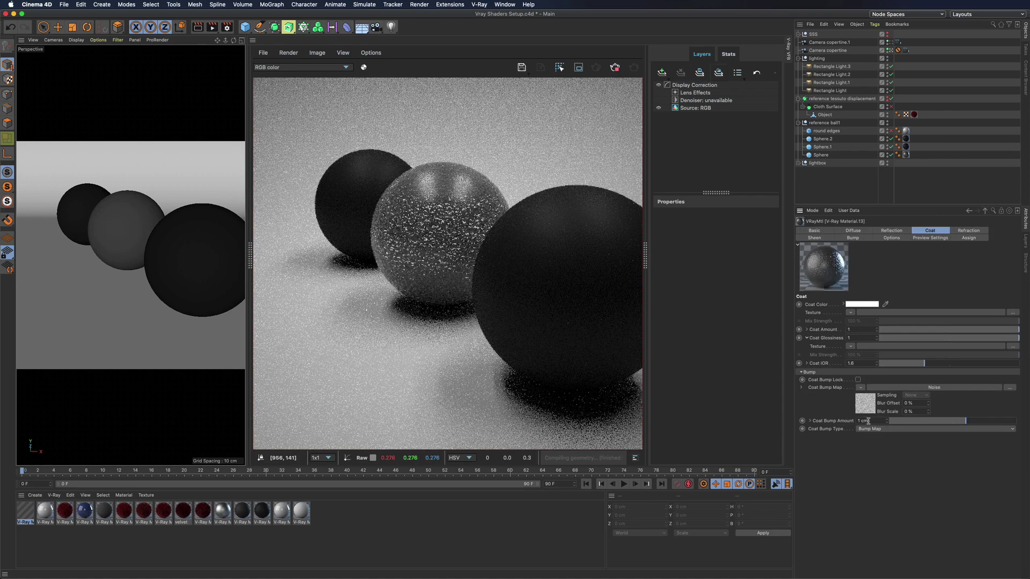
Step: Set the coat bump amount to 0.01 cm
{"action": "double_click", "coordinate": [864, 421]}
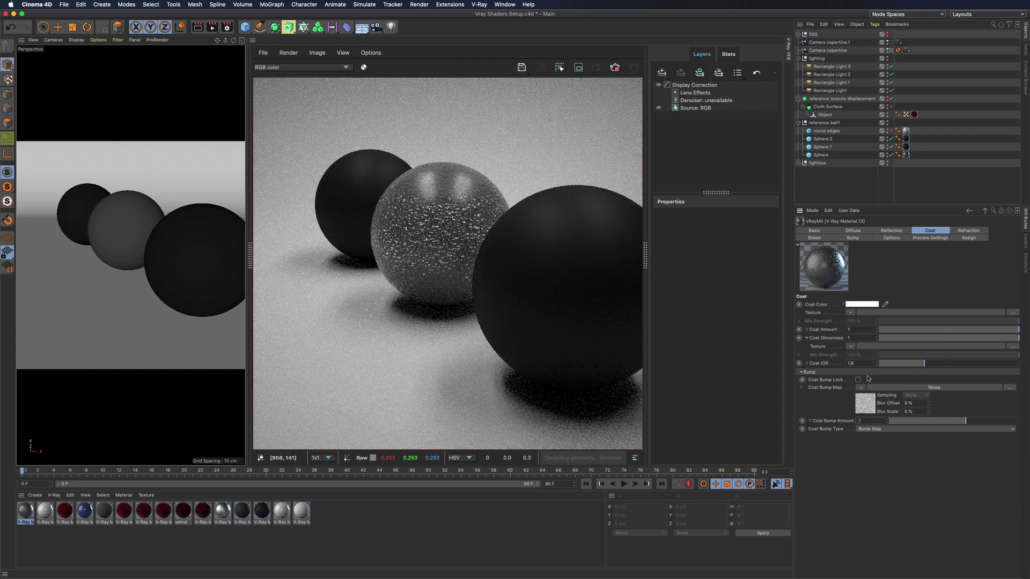
{"action": "key", "text": "Return"}
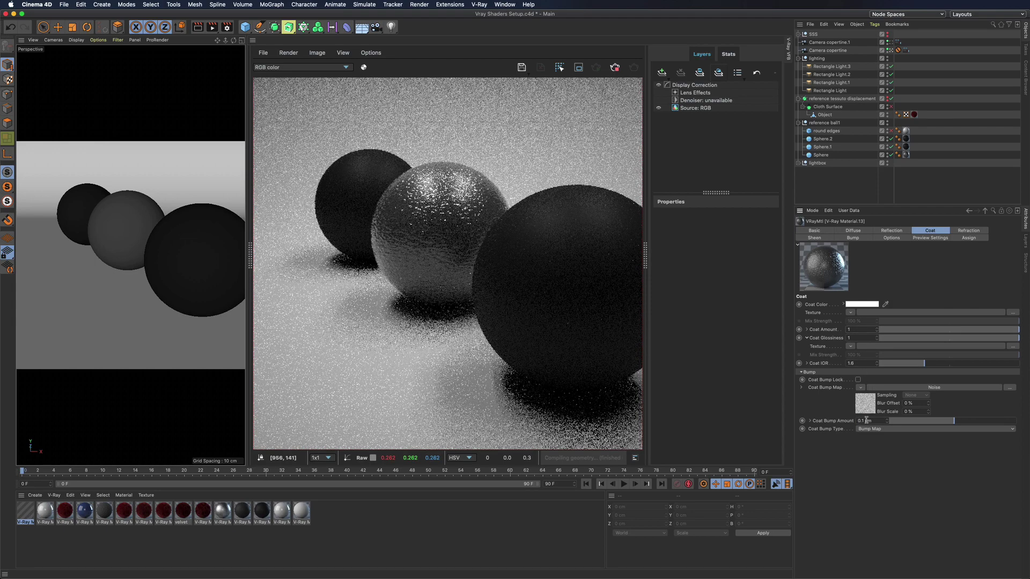
{"action": "double_click", "coordinate": [862, 421]}
{"action": "type", "text": "0.01"}
{"action": "key", "text": "Return"}
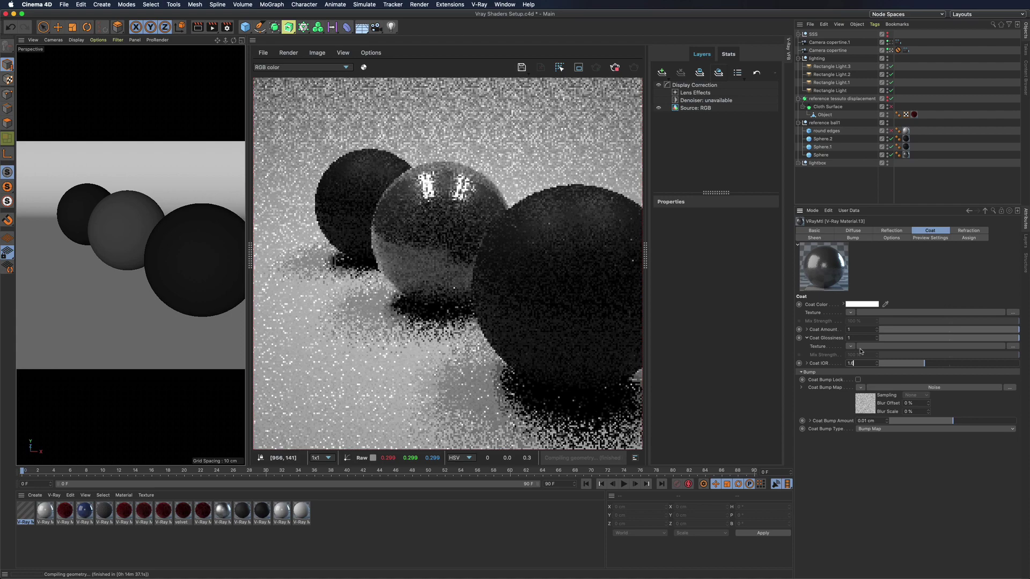
{"action": "double_click", "coordinate": [860, 338]}
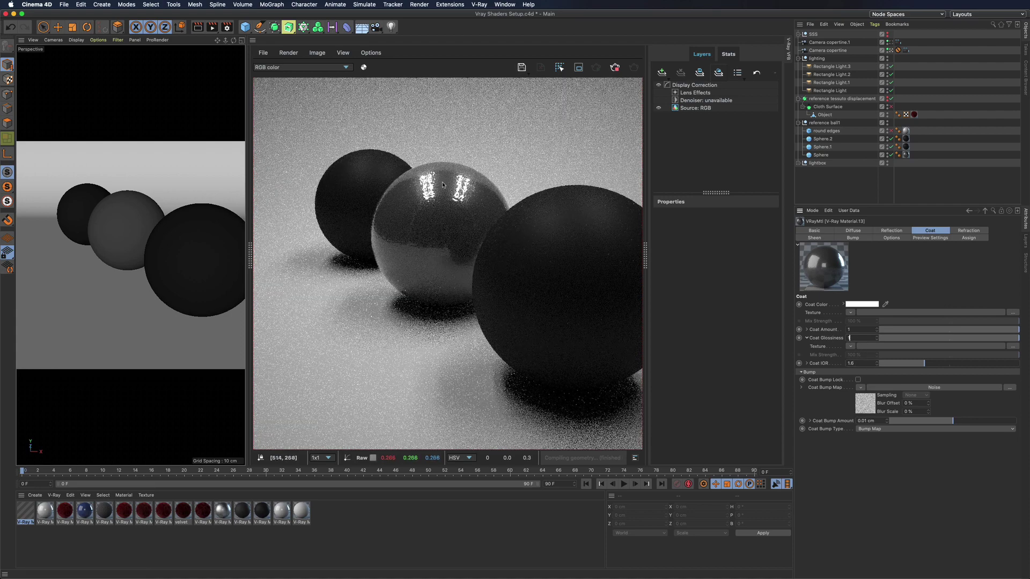
{"action": "scroll", "coordinate": [440, 185], "scroll_direction": "up", "scroll_amount": 5}
{"action": "scroll", "coordinate": [440, 185], "scroll_direction": "down", "scroll_amount": 3}
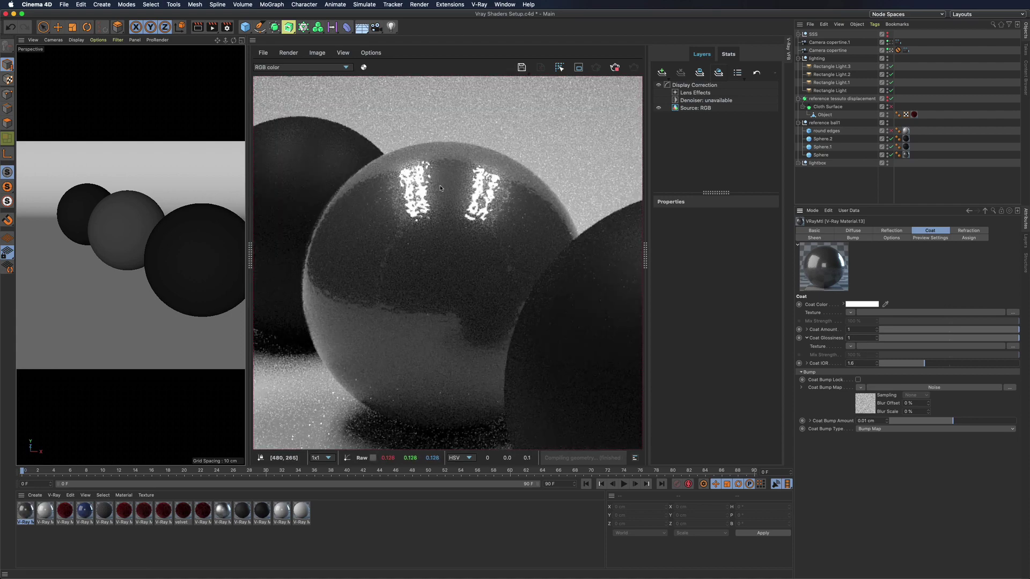
{"action": "scroll", "coordinate": [440, 187], "scroll_direction": "down", "scroll_amount": 2}
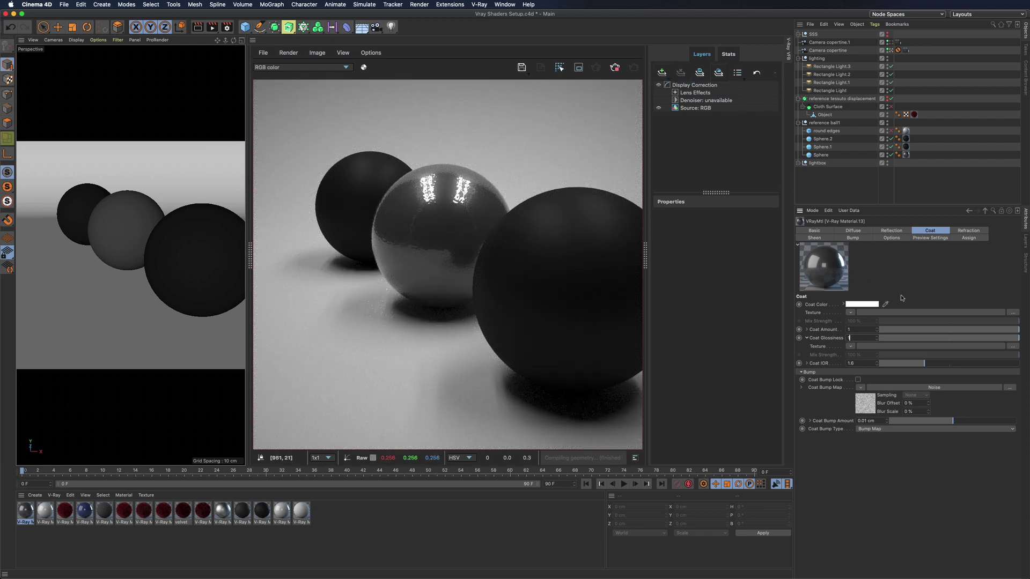
Step: Turn coat amount back to 0 and remove the Noise shader from the coat bump map
{"action": "left_click_drag", "start_coordinate": [896, 328], "coordinate": [879, 329]}
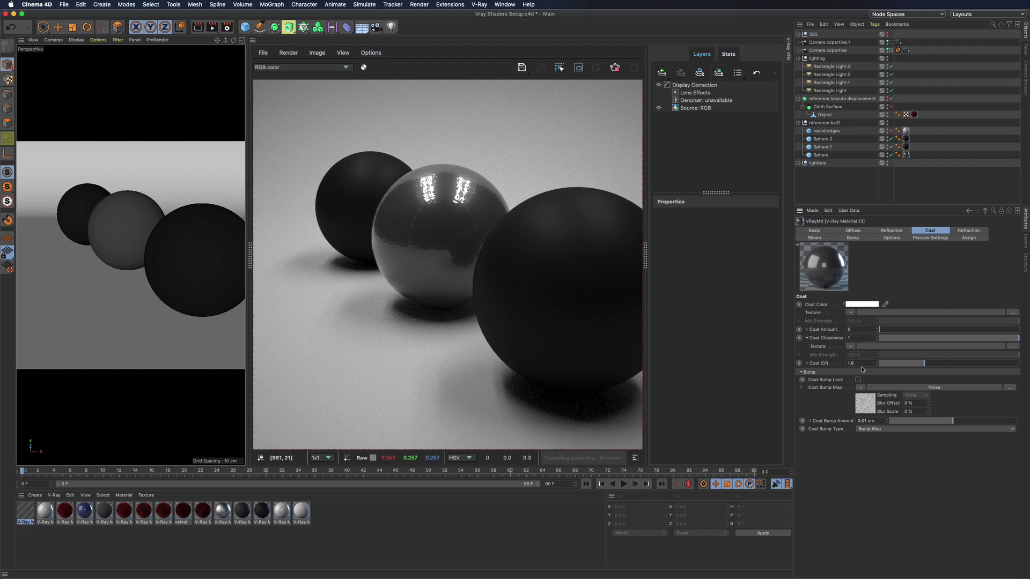
{"action": "left_click", "coordinate": [860, 387]}
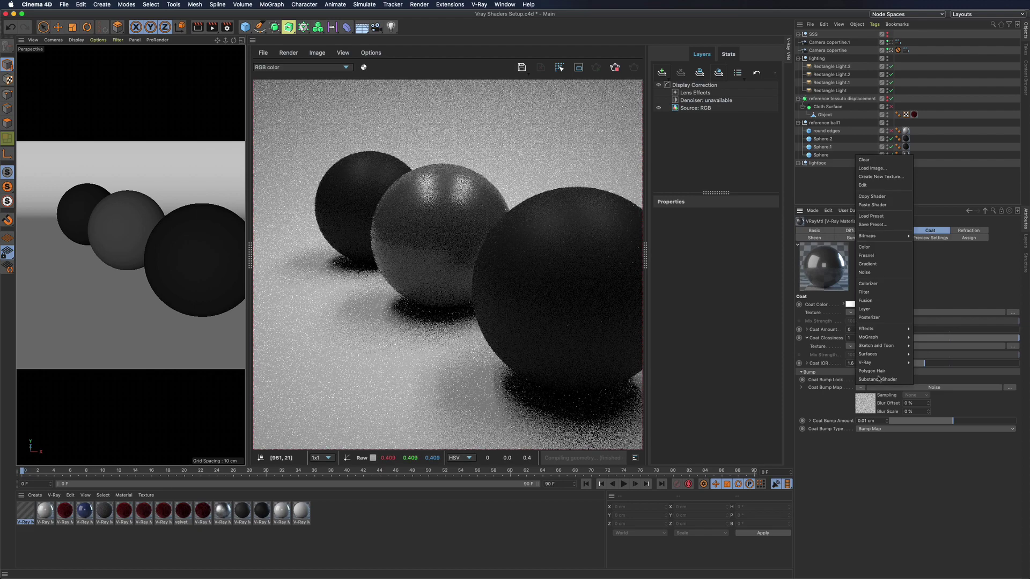
{"action": "left_click", "coordinate": [868, 161]}
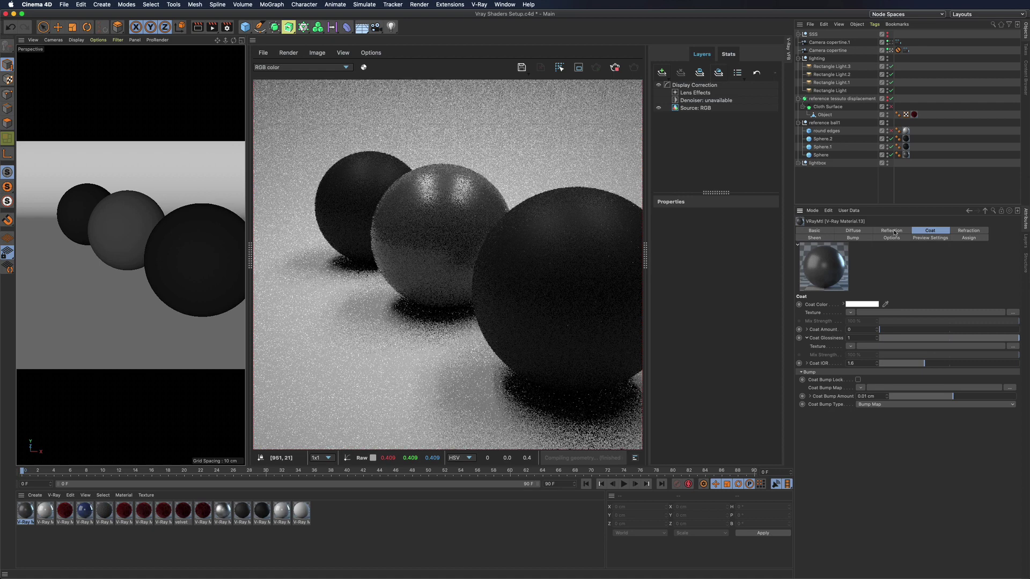
Step: Darken the diffuse colour and raise reflection glossiness to 1
{"action": "left_click", "coordinate": [957, 230]}
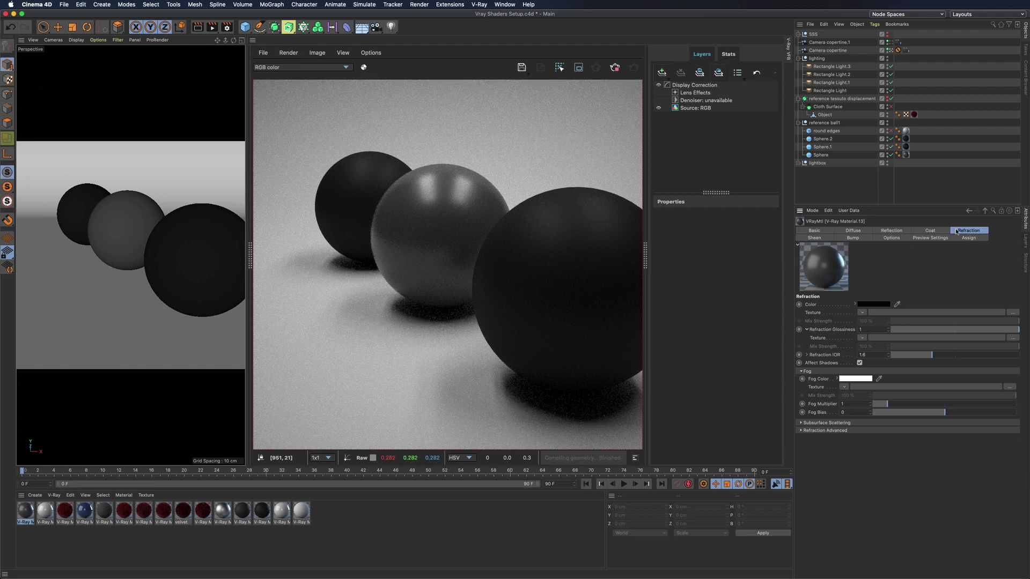
{"action": "left_click", "coordinate": [851, 230]}
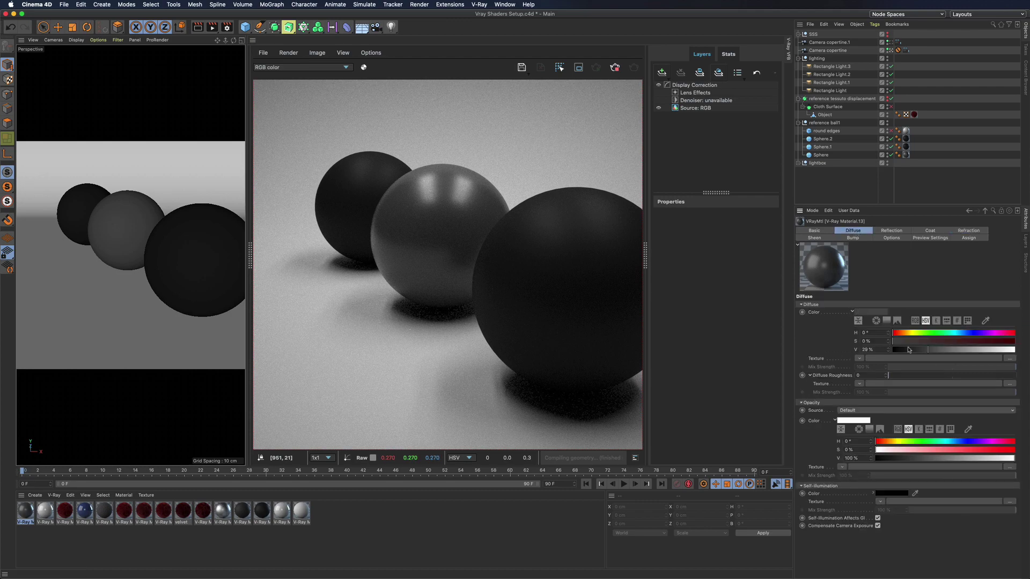
{"action": "left_click_drag", "start_coordinate": [909, 350], "coordinate": [902, 350]}
{"action": "left_click", "coordinate": [891, 230]}
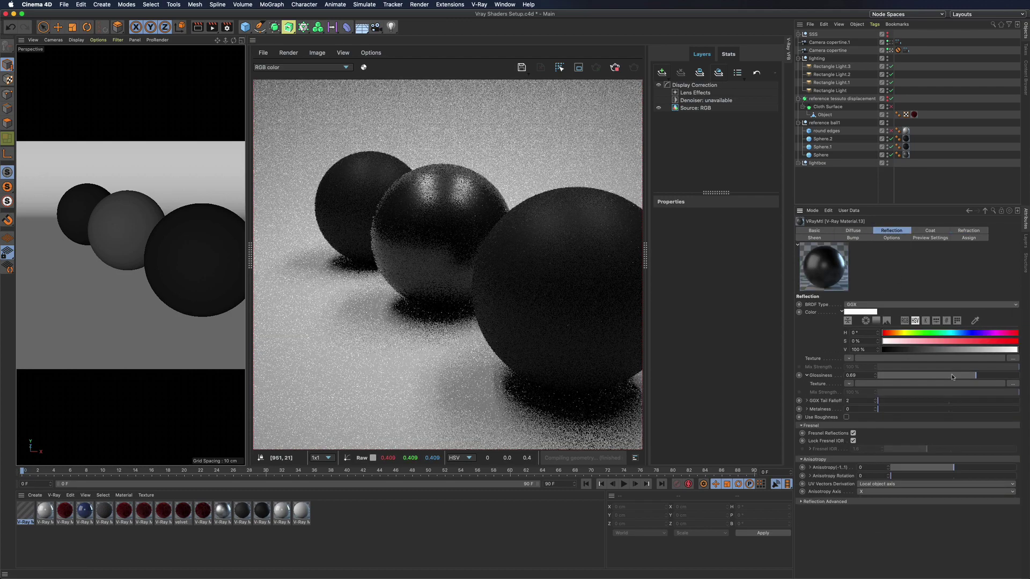
{"action": "left_click_drag", "start_coordinate": [953, 377], "coordinate": [1021, 377]}
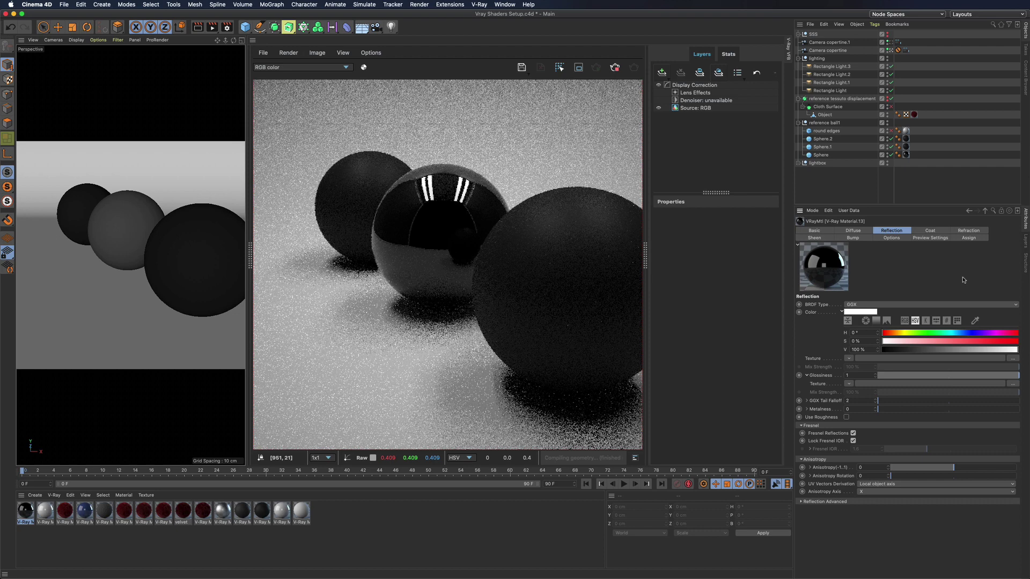
Step: Make the refraction colour white and enable Reflect on Back Side
{"action": "left_click", "coordinate": [968, 230]}
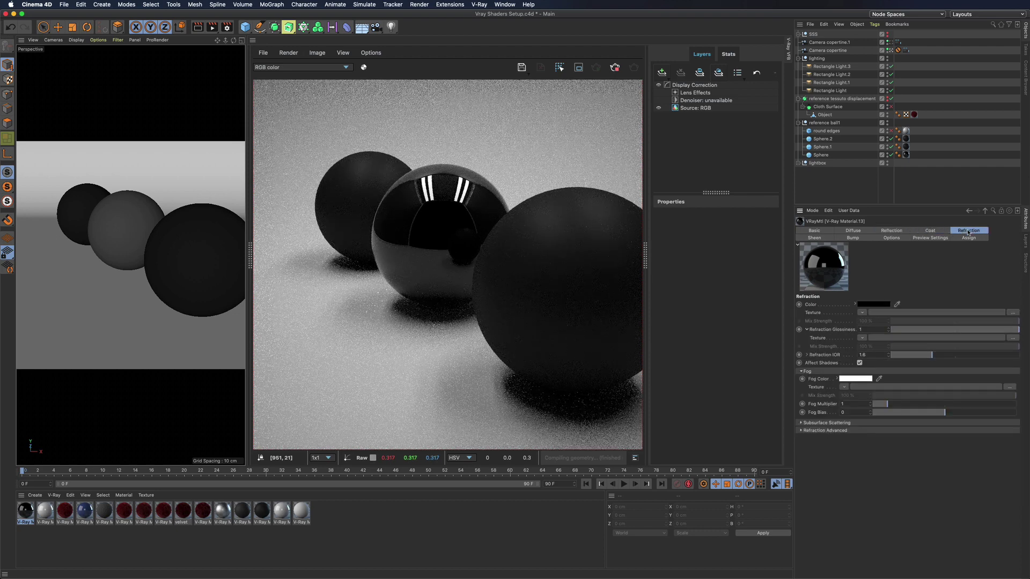
{"action": "left_click", "coordinate": [869, 304]}
{"action": "left_click_drag", "start_coordinate": [865, 320], "coordinate": [955, 317]}
{"action": "left_click", "coordinate": [881, 332]}
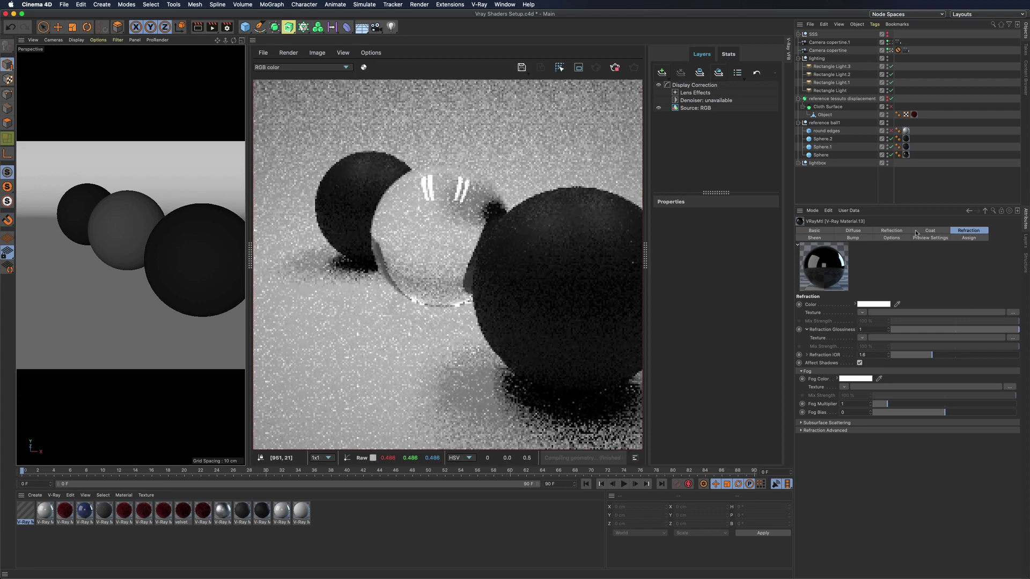
{"action": "left_click", "coordinate": [884, 230]}
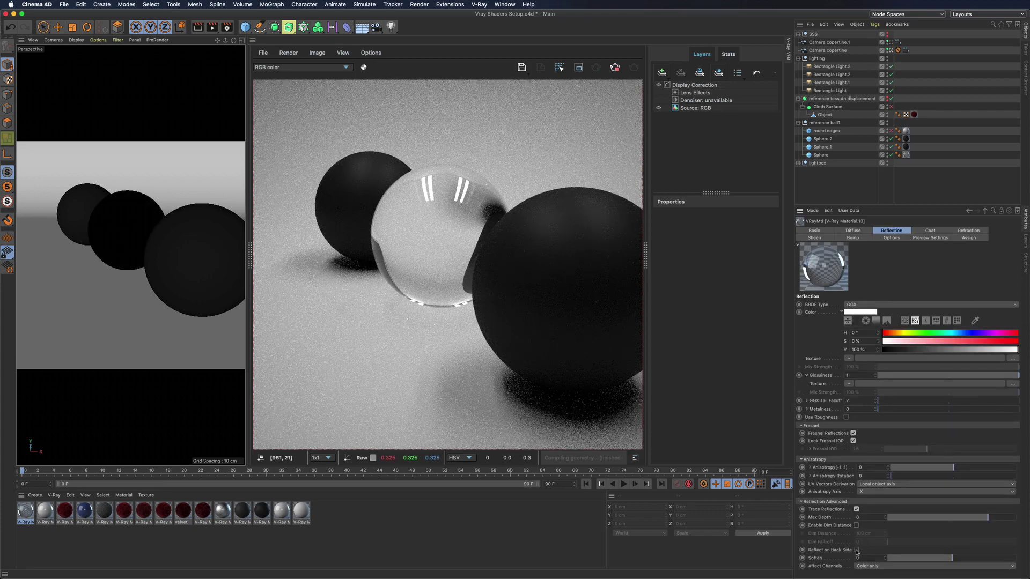
{"action": "left_click", "coordinate": [856, 550]}
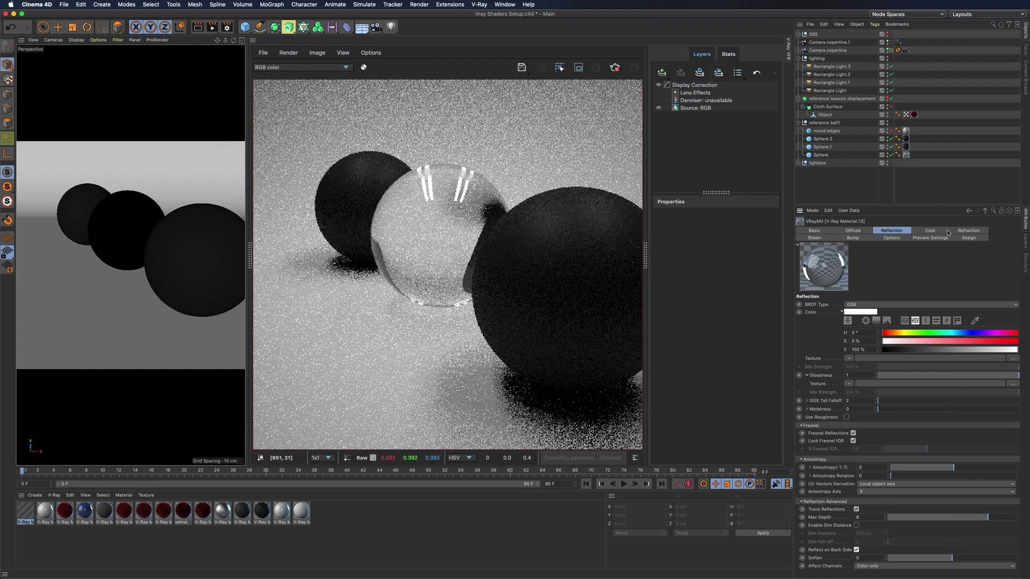
Step: Try frosted refraction and 0.76 reflection glossiness, then restore refraction glossiness to 1
{"action": "left_click", "coordinate": [969, 230]}
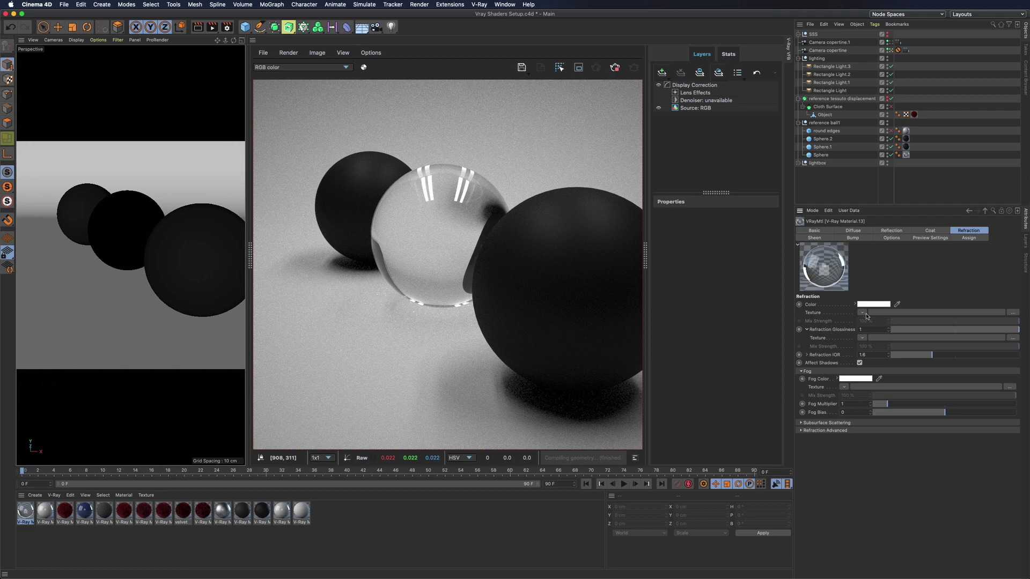
{"action": "left_click", "coordinate": [980, 330]}
{"action": "left_click", "coordinate": [891, 230]}
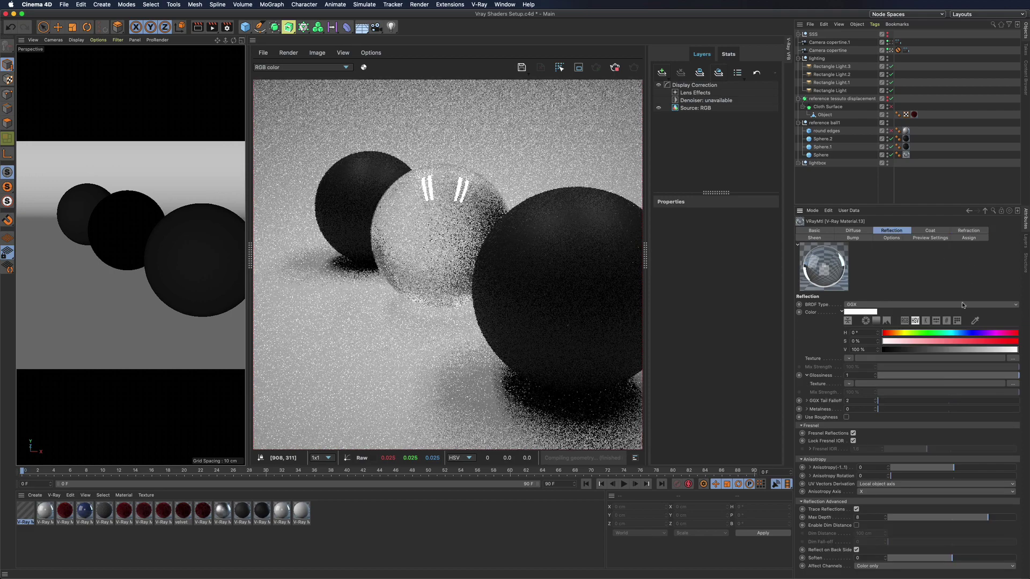
{"action": "left_click", "coordinate": [985, 377]}
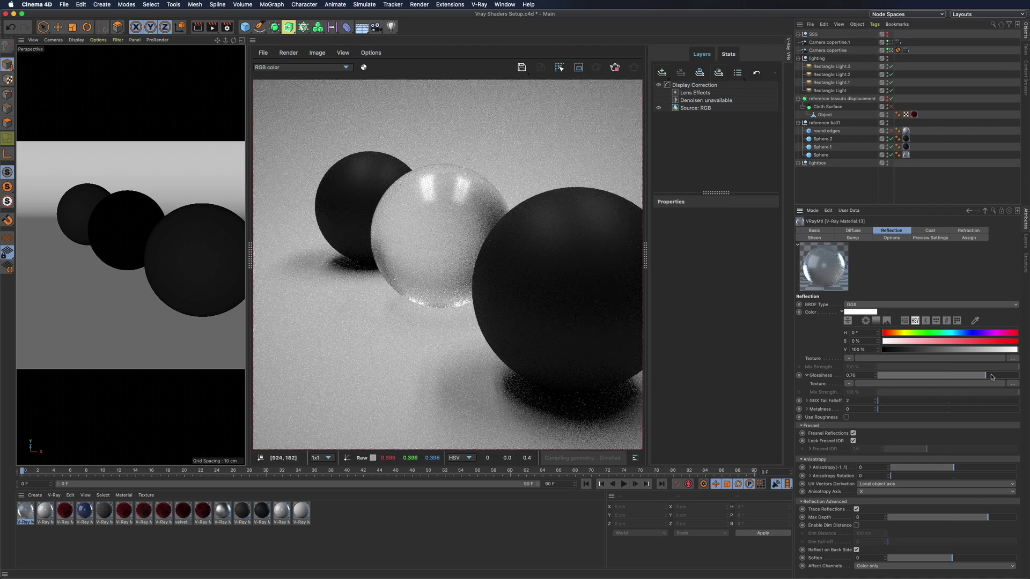
{"action": "left_click", "coordinate": [968, 230]}
{"action": "left_click", "coordinate": [986, 330]}
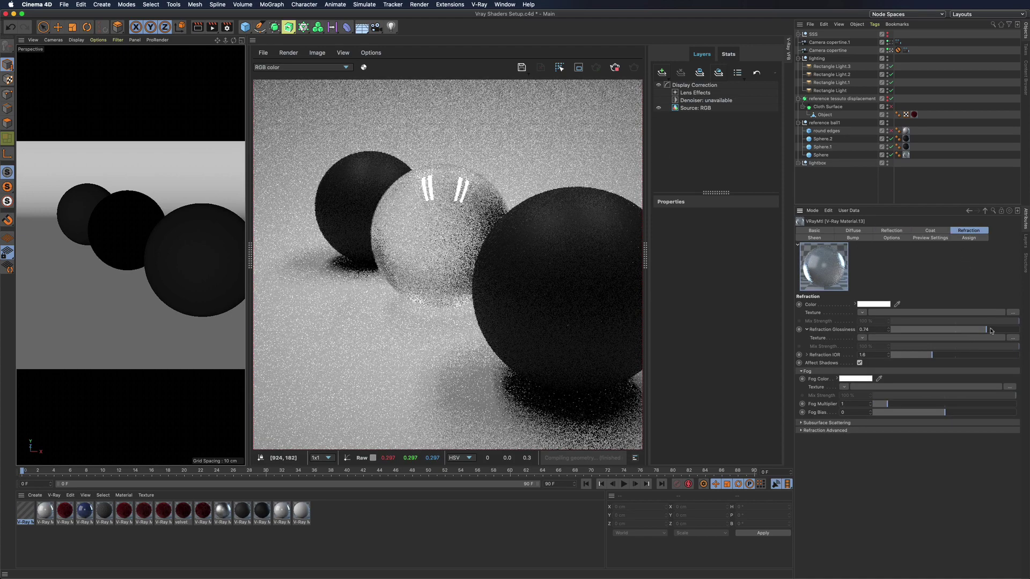
{"action": "left_click_drag", "start_coordinate": [991, 331], "coordinate": [1019, 329]}
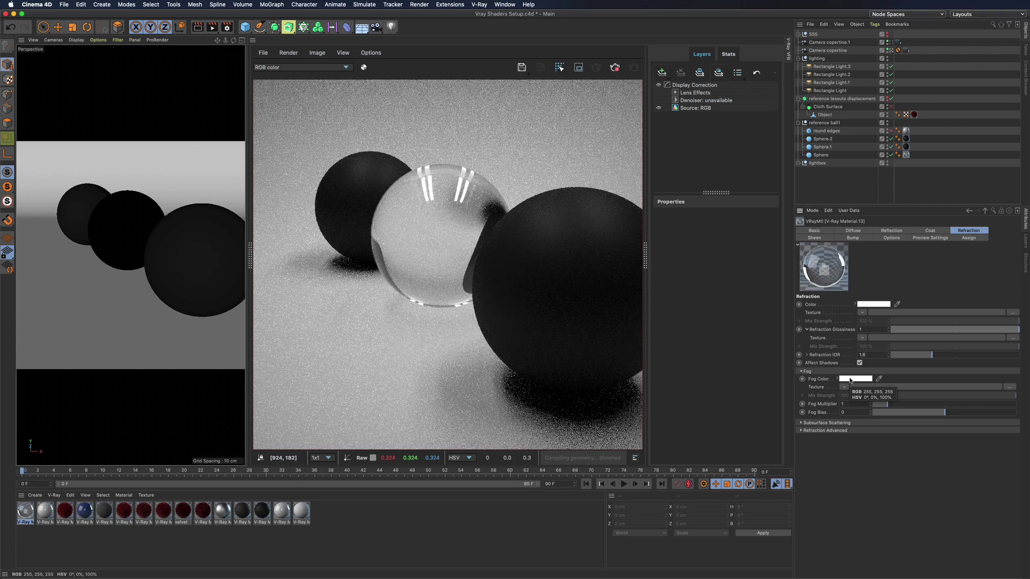
Step: Set the fog colour to blue with hue 226° and 50% saturation
{"action": "left_click", "coordinate": [855, 379]}
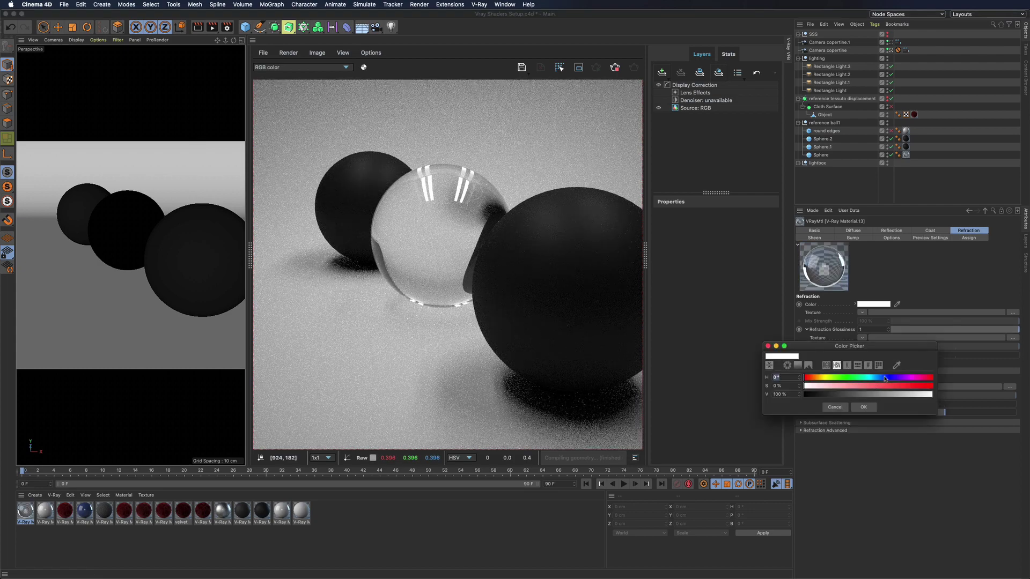
{"action": "left_click", "coordinate": [885, 378]}
{"action": "left_click", "coordinate": [870, 386]}
{"action": "left_click", "coordinate": [863, 407]}
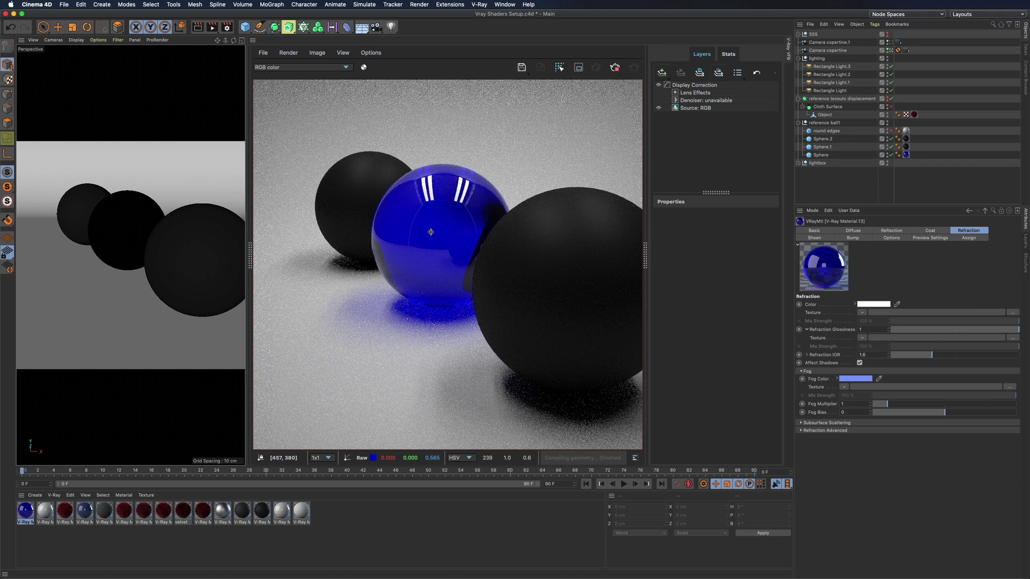
Step: Set subsurface scattering to Volumetric and switch the lighting group off
{"action": "left_click", "coordinate": [826, 423]}
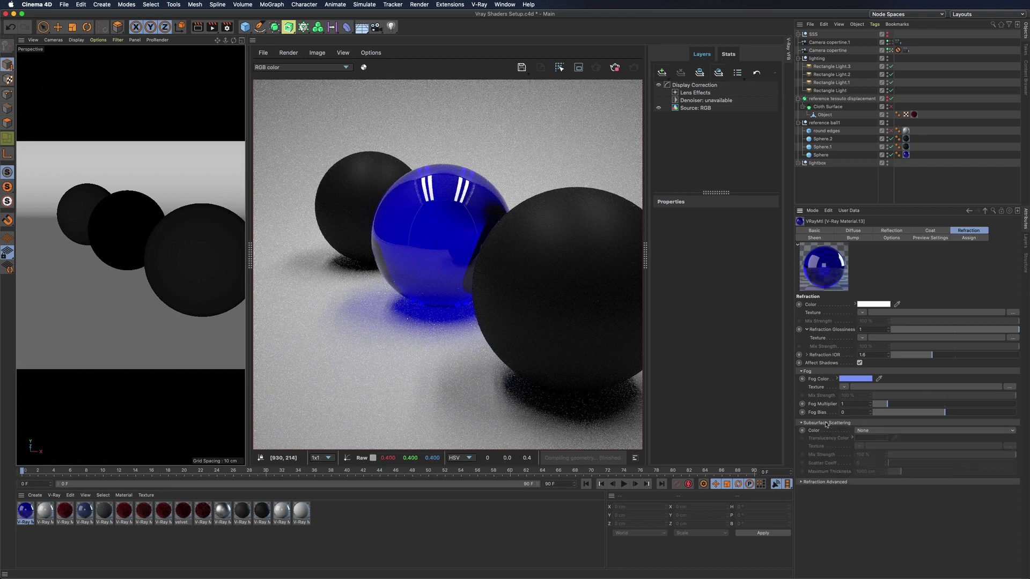
{"action": "left_click", "coordinate": [880, 432]}
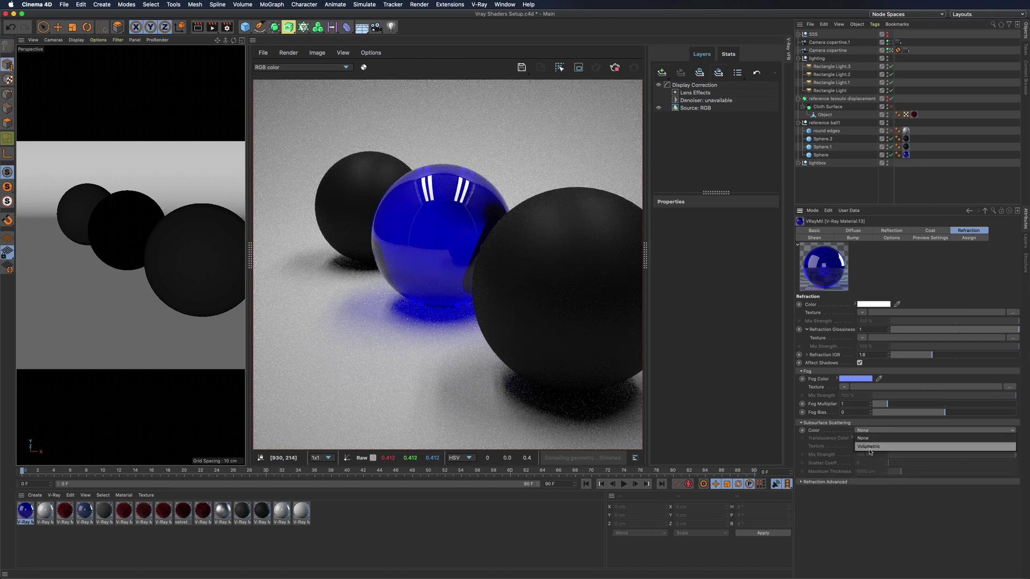
{"action": "left_click", "coordinate": [871, 447]}
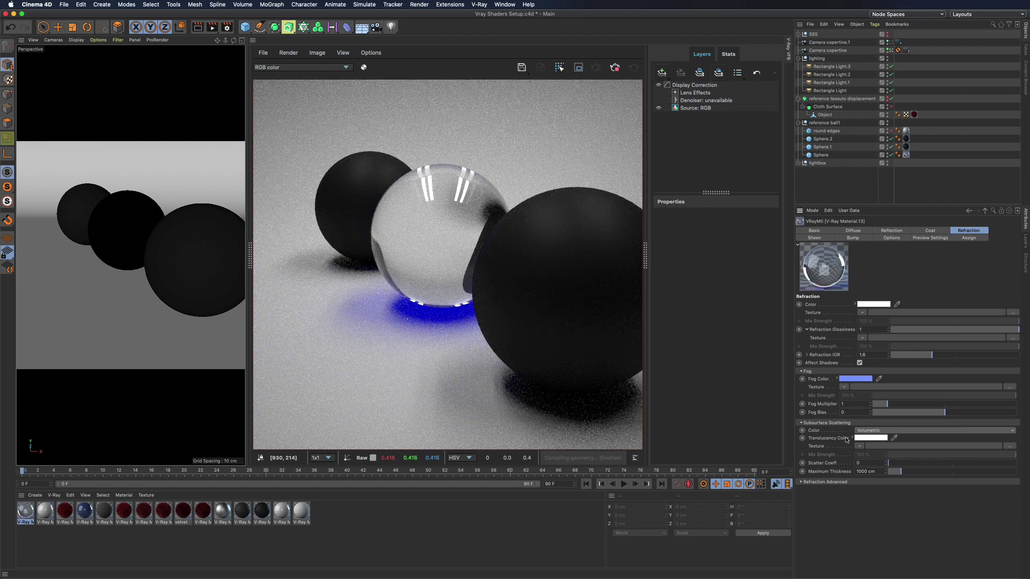
{"action": "left_click", "coordinate": [887, 59]}
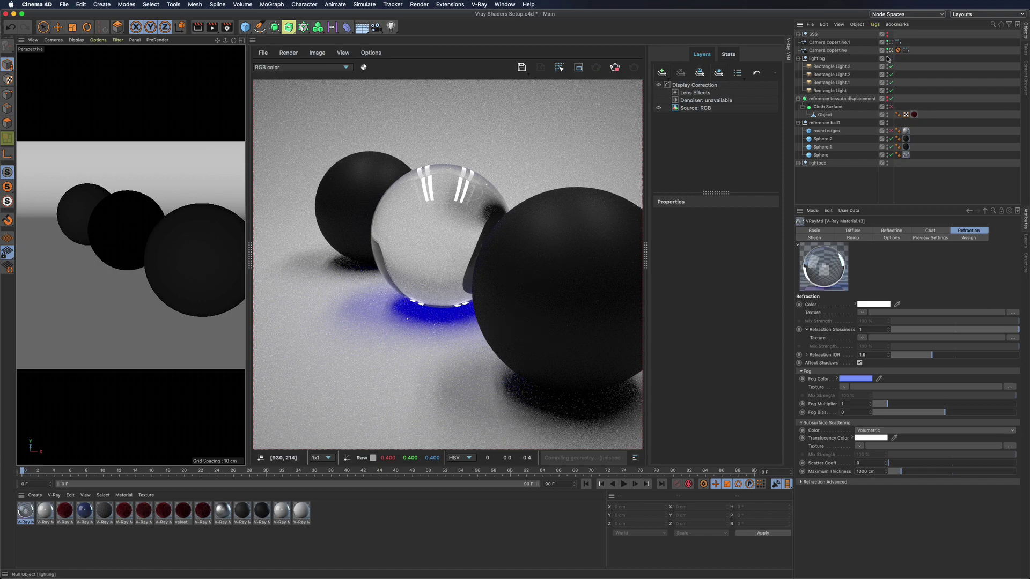
Step: Show the SSS object, disable the middle Sphere and collapse the lighting group
{"action": "left_click", "coordinate": [887, 59]}
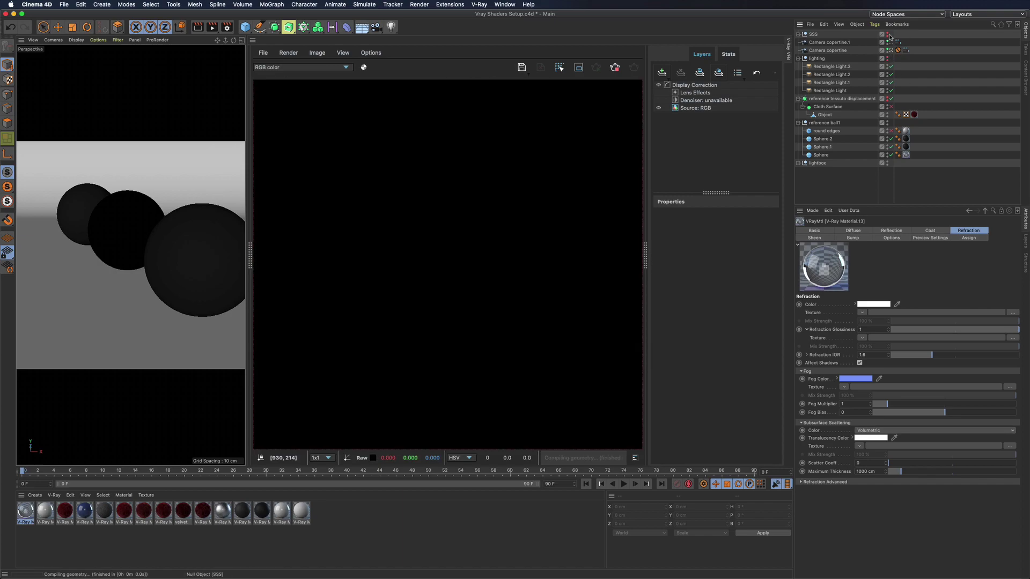
{"action": "left_click", "coordinate": [888, 34]}
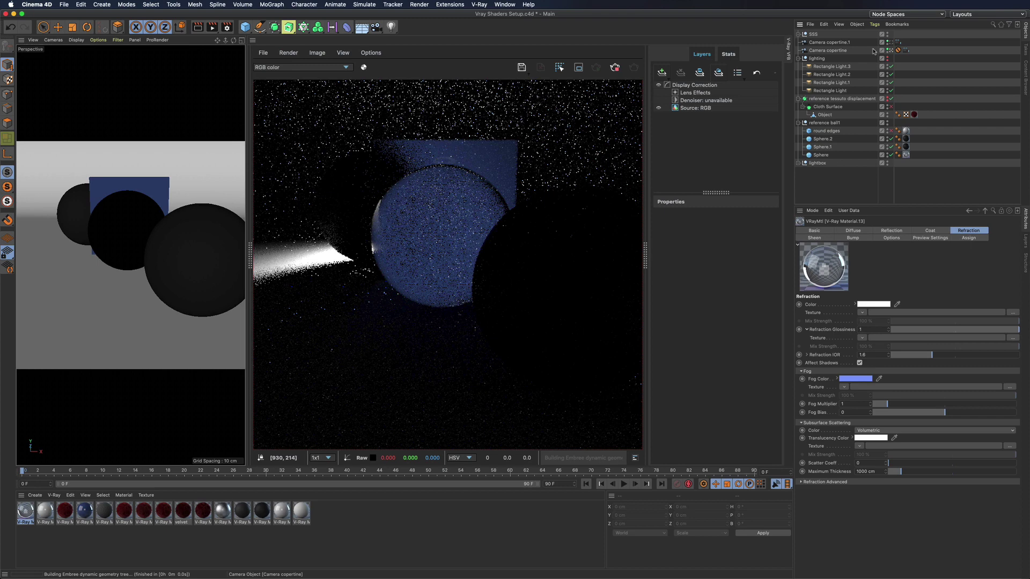
{"action": "left_click", "coordinate": [891, 155]}
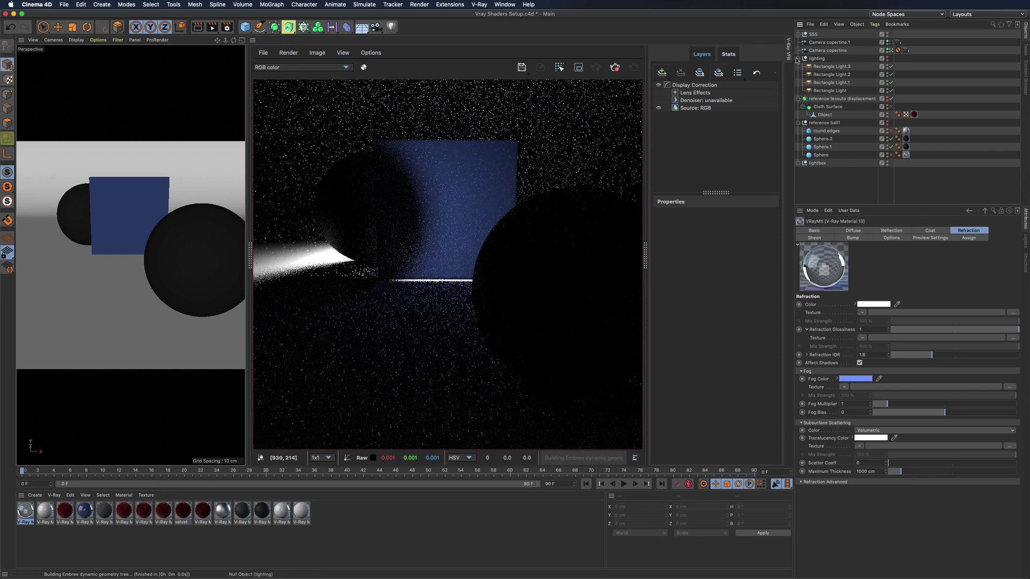
{"action": "left_click", "coordinate": [798, 58]}
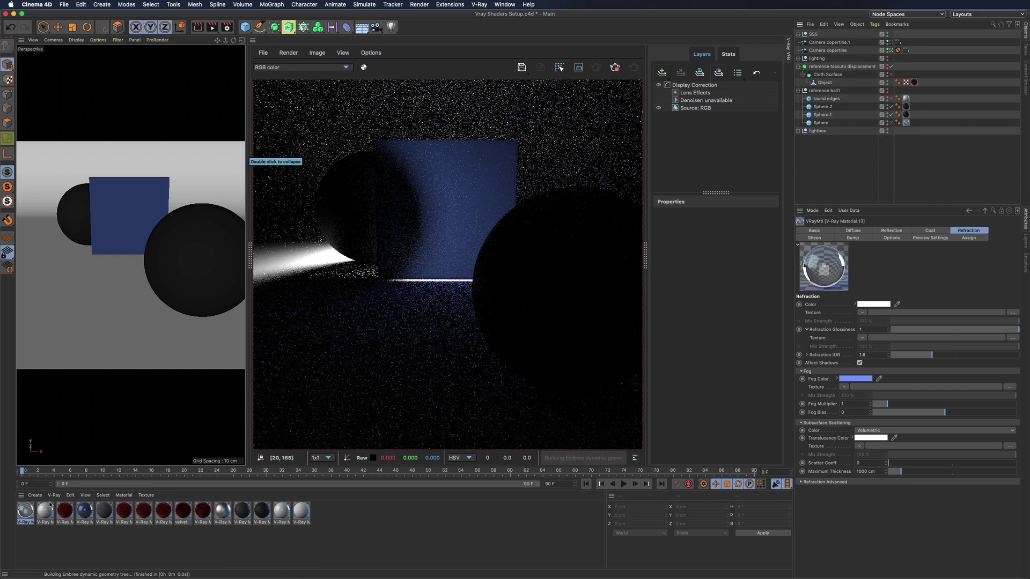
Step: Darken the refraction colour to 17% brightness and set Maximum Thickness to 1
{"action": "double_click", "coordinate": [23, 511]}
{"action": "left_click_drag", "start_coordinate": [226, 57], "coordinate": [565, 111]}
{"action": "left_click", "coordinate": [452, 108]}
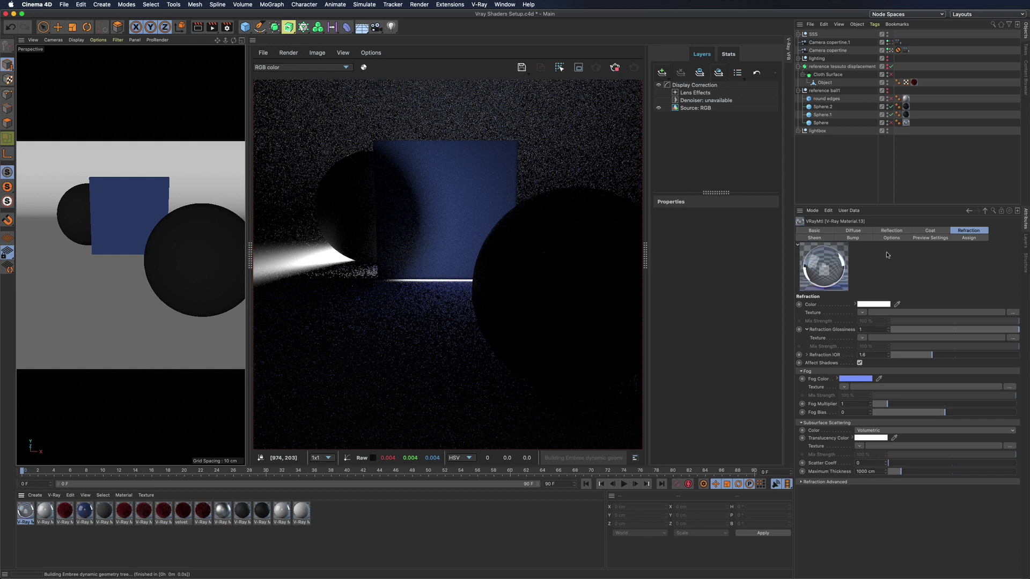
{"action": "left_click", "coordinate": [852, 304]}
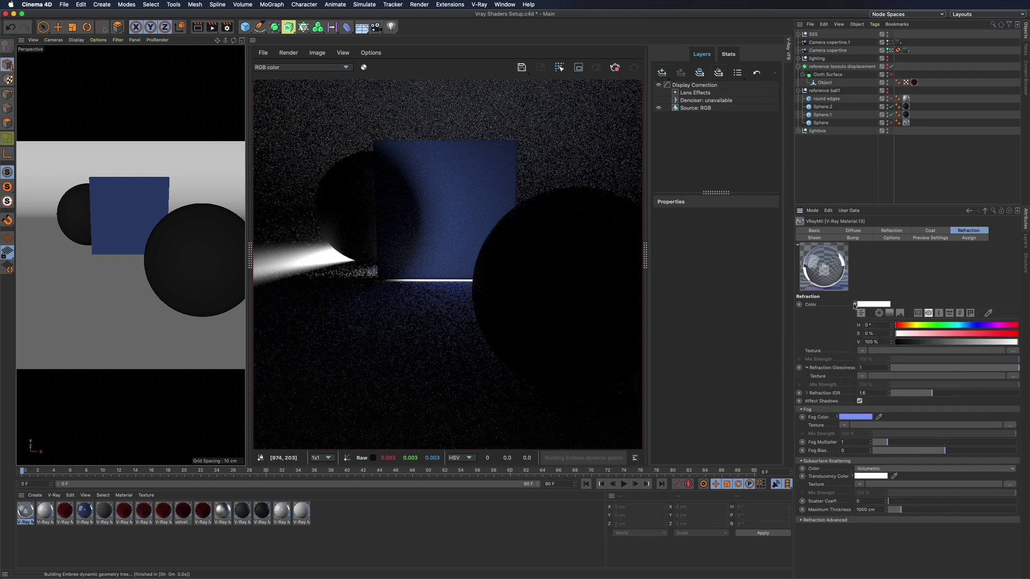
{"action": "left_click", "coordinate": [917, 342]}
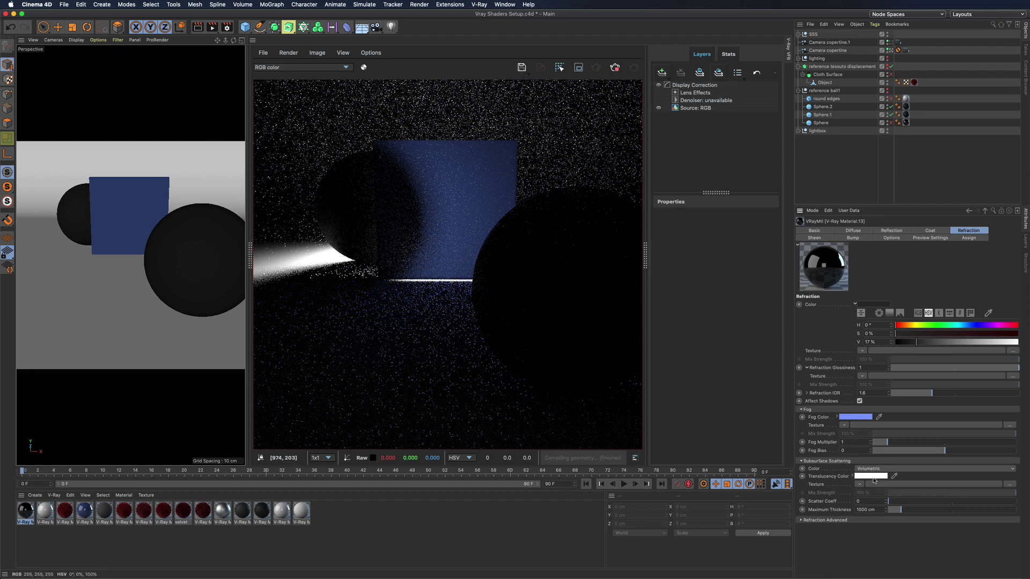
{"action": "double_click", "coordinate": [869, 510]}
{"action": "type", "text": "1"}
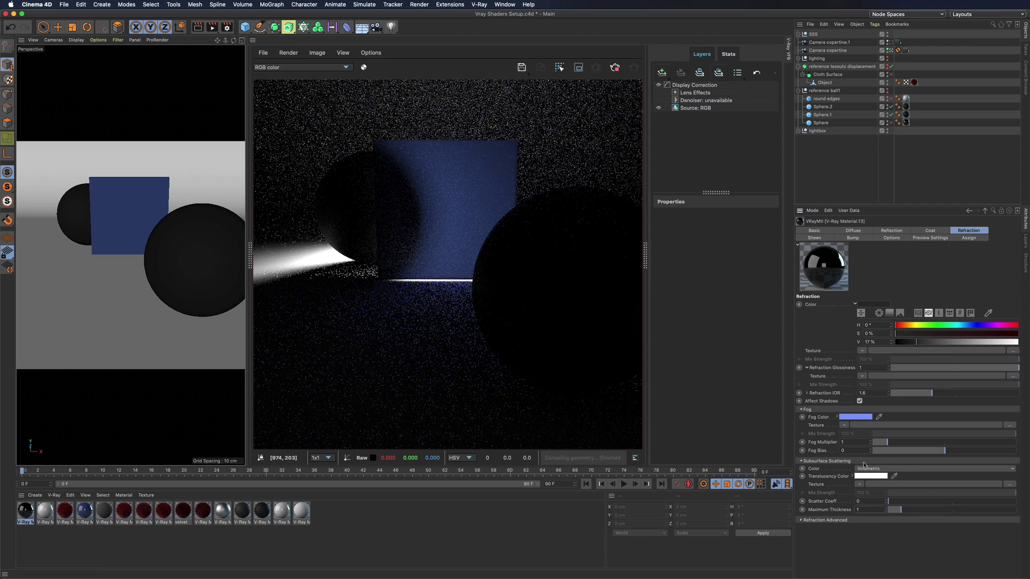
Step: Change the diffuse colour from black to a saturated blue
{"action": "left_click", "coordinate": [882, 232]}
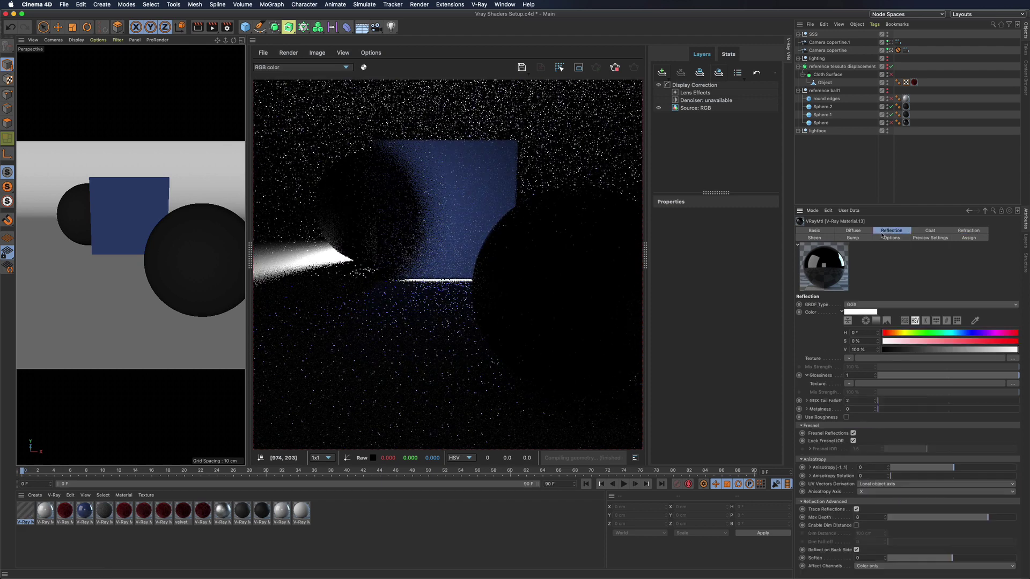
{"action": "left_click", "coordinate": [852, 230]}
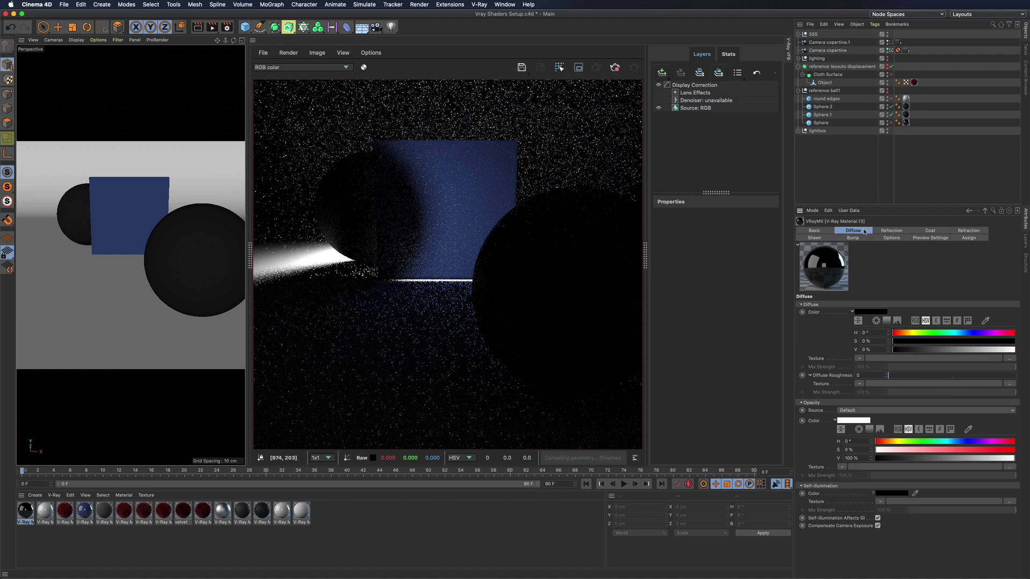
{"action": "left_click", "coordinate": [933, 349]}
{"action": "left_click", "coordinate": [966, 332]}
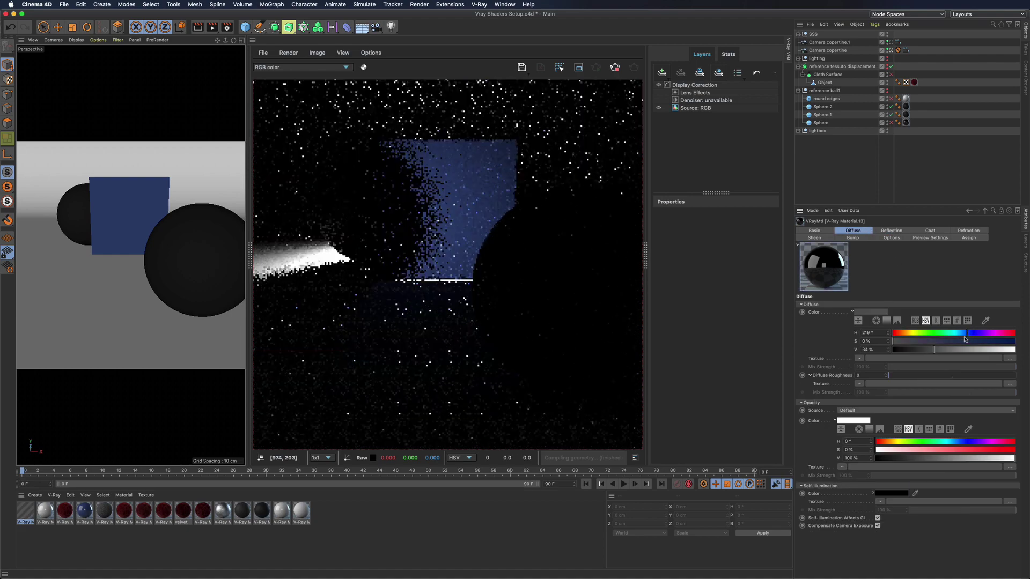
{"action": "left_click", "coordinate": [969, 341]}
{"action": "left_click", "coordinate": [957, 350]}
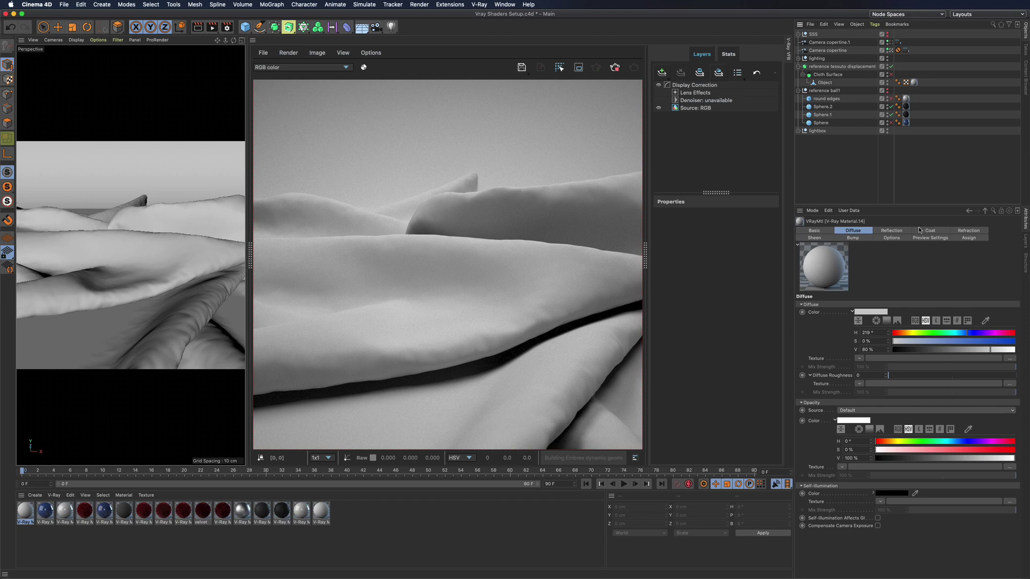
Step: Load velluto rosso diff.tif as the cloth's diffuse texture
{"action": "left_click", "coordinate": [812, 238]}
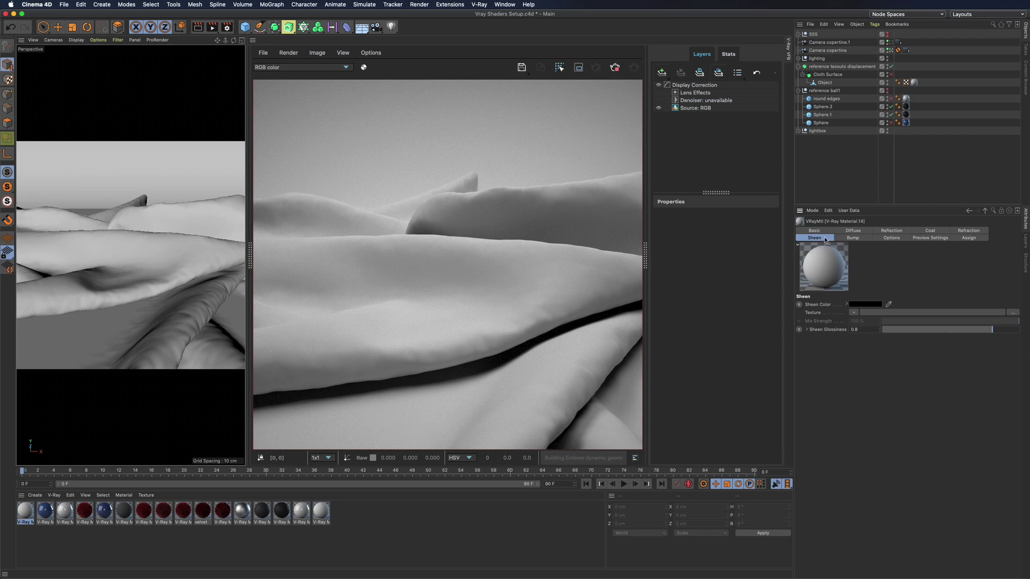
{"action": "left_click", "coordinate": [854, 230]}
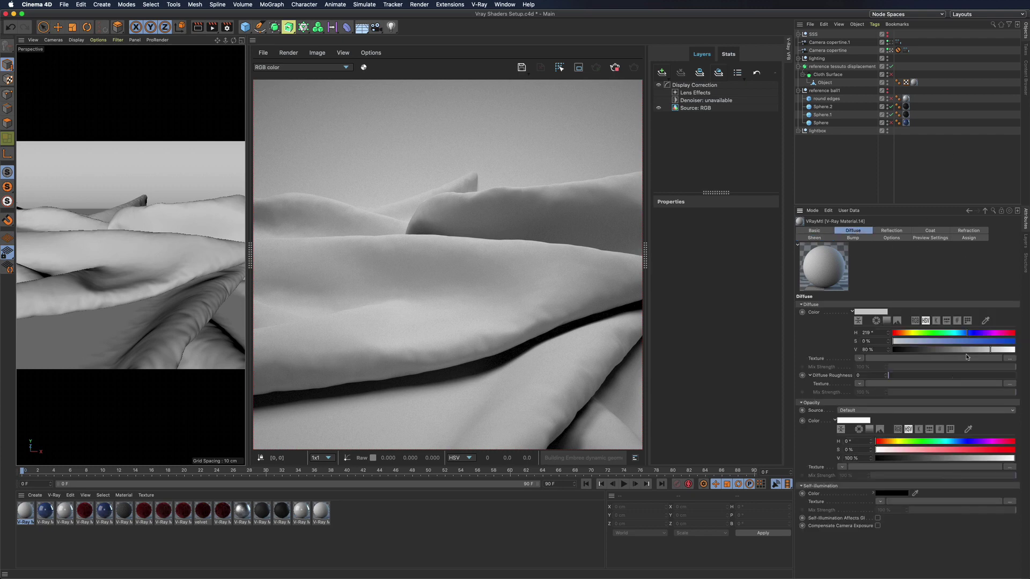
{"action": "left_click", "coordinate": [893, 358]}
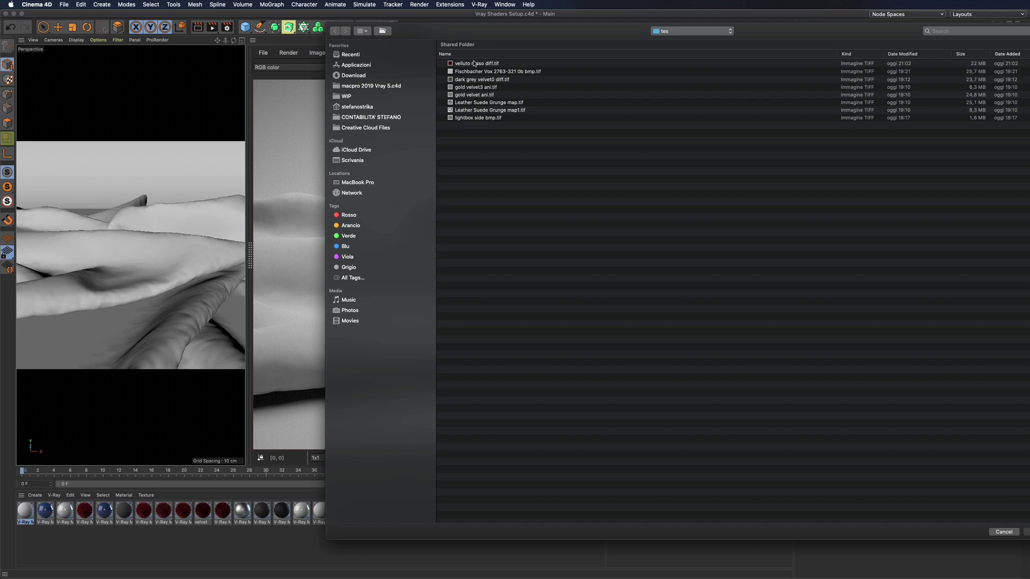
{"action": "double_click", "coordinate": [474, 63]}
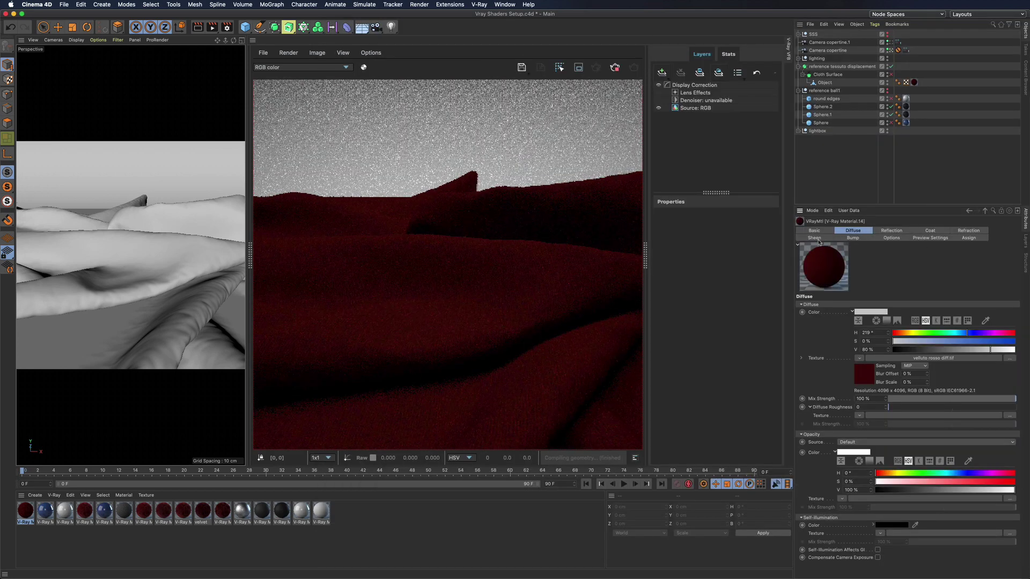
Step: Set the sheen colour saturation to 60%
{"action": "left_click", "coordinate": [815, 238]}
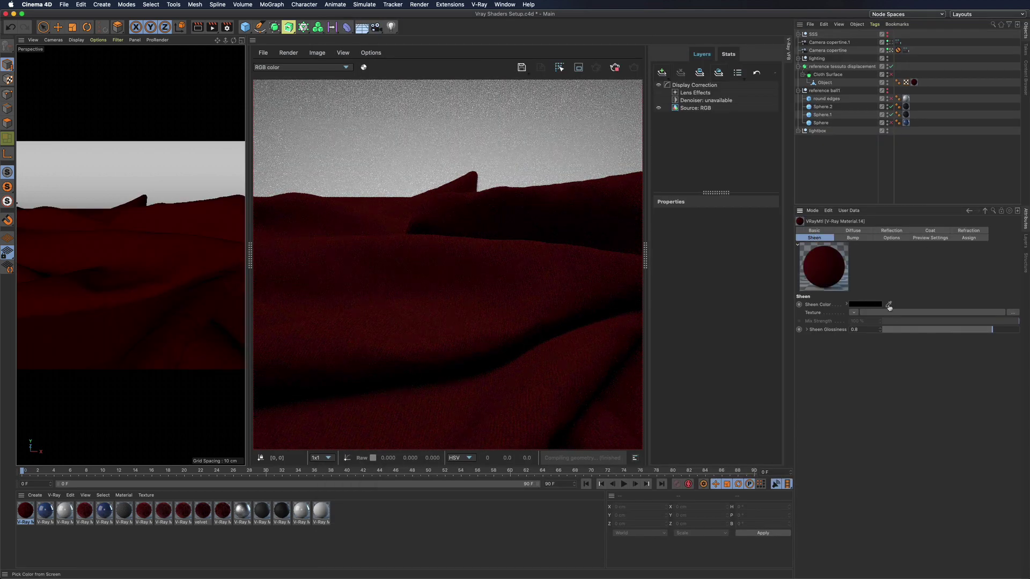
{"action": "left_click", "coordinate": [847, 304]}
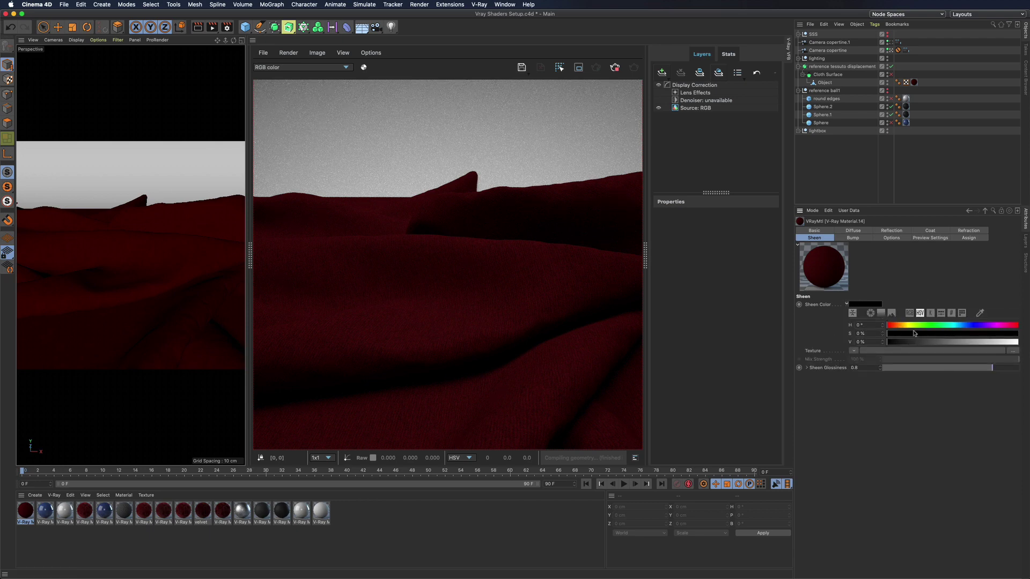
{"action": "left_click", "coordinate": [871, 334]}
{"action": "type", "text": "60"}
{"action": "key", "text": "Return"}
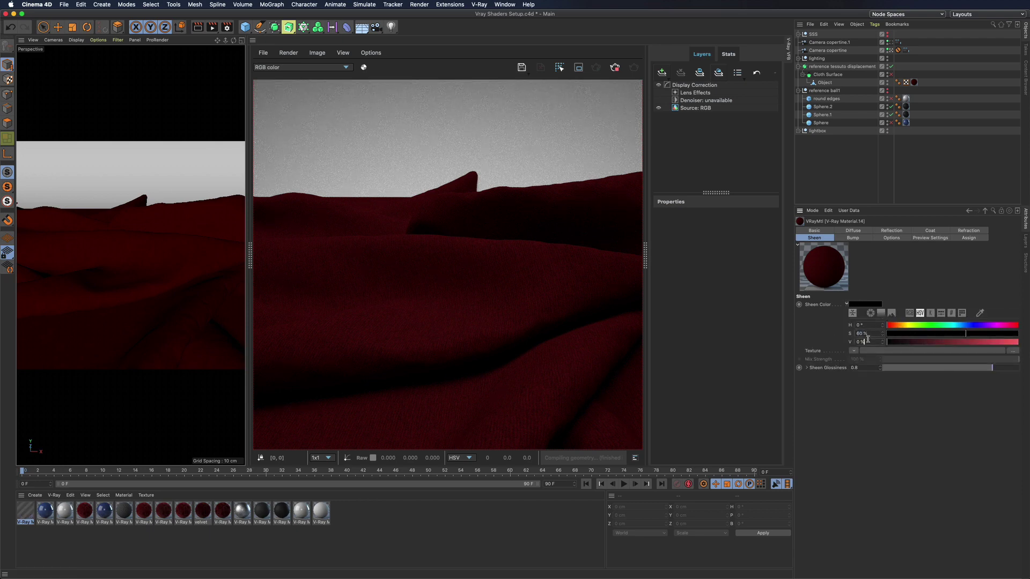
{"action": "left_click", "coordinate": [869, 325]}
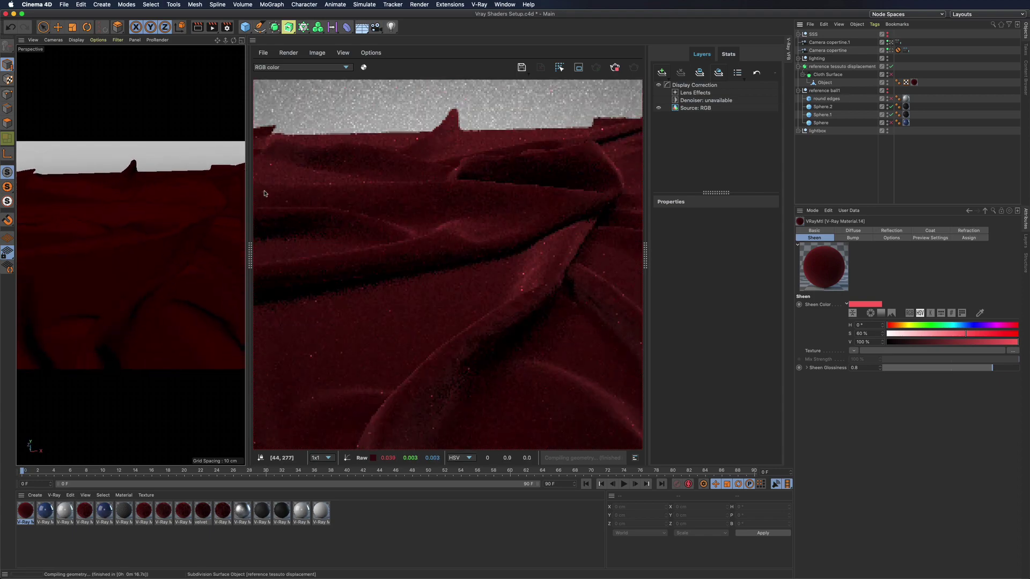
{"action": "left_click_drag", "start_coordinate": [234, 41], "coordinate": [233, 49]}
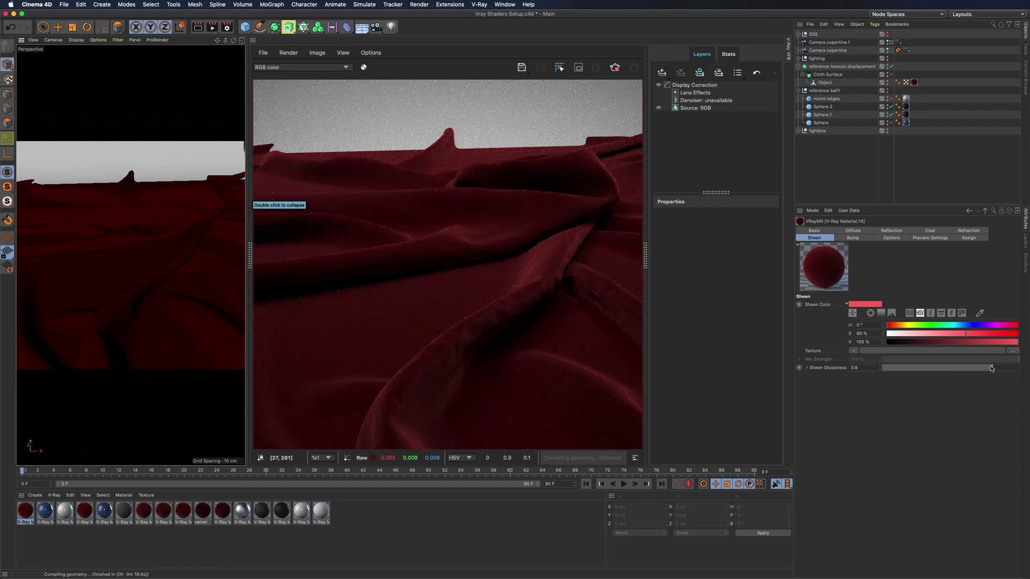
Step: Set sheen glossiness to 0.9 after trying values between 0.19 and 0.91
{"action": "left_click_drag", "start_coordinate": [996, 368], "coordinate": [1008, 368]}
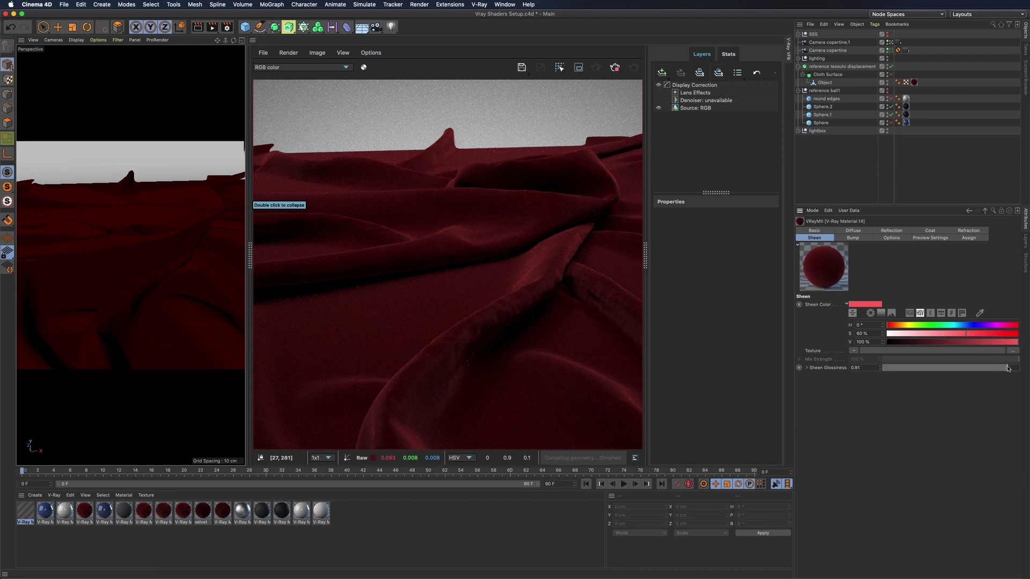
{"action": "left_click", "coordinate": [908, 368]}
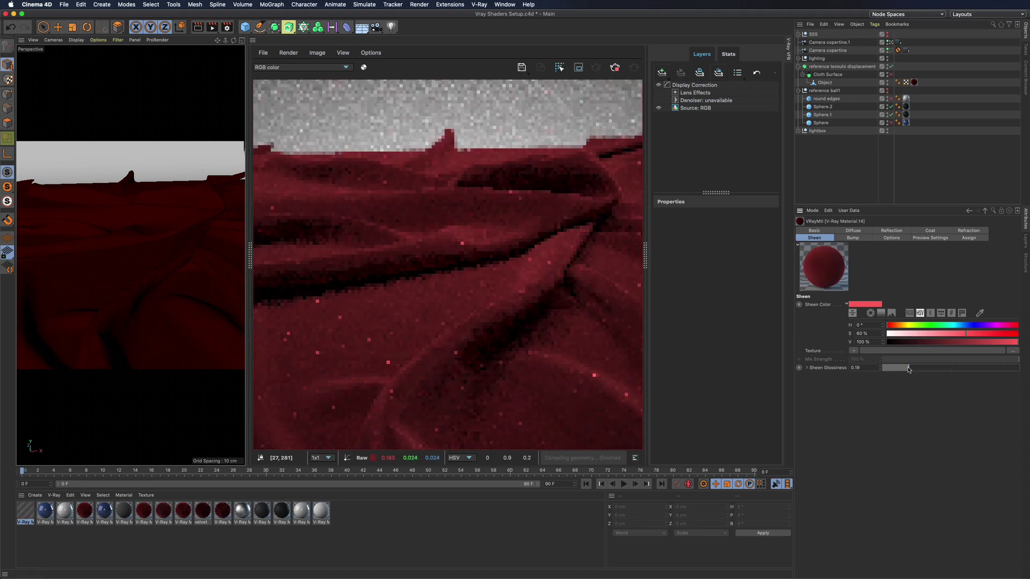
{"action": "left_click", "coordinate": [993, 369]}
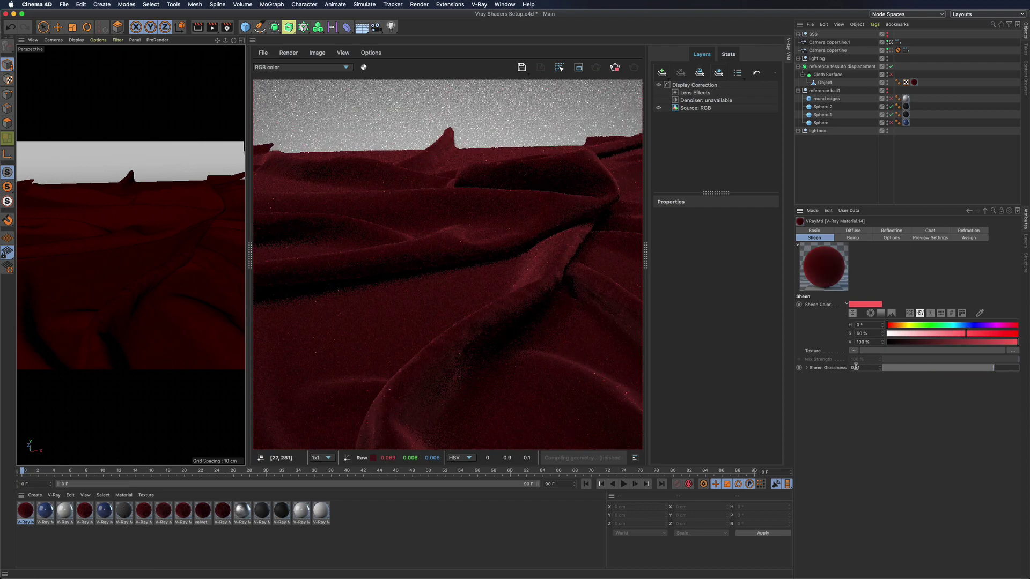
{"action": "double_click", "coordinate": [856, 367]}
{"action": "type", "text": "0.9"}
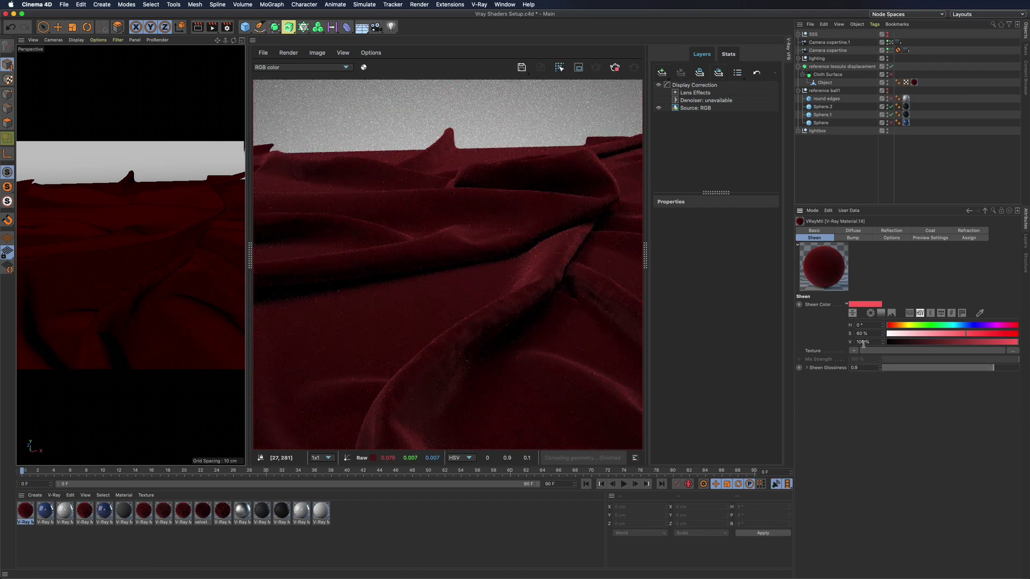
{"action": "key", "text": "Return"}
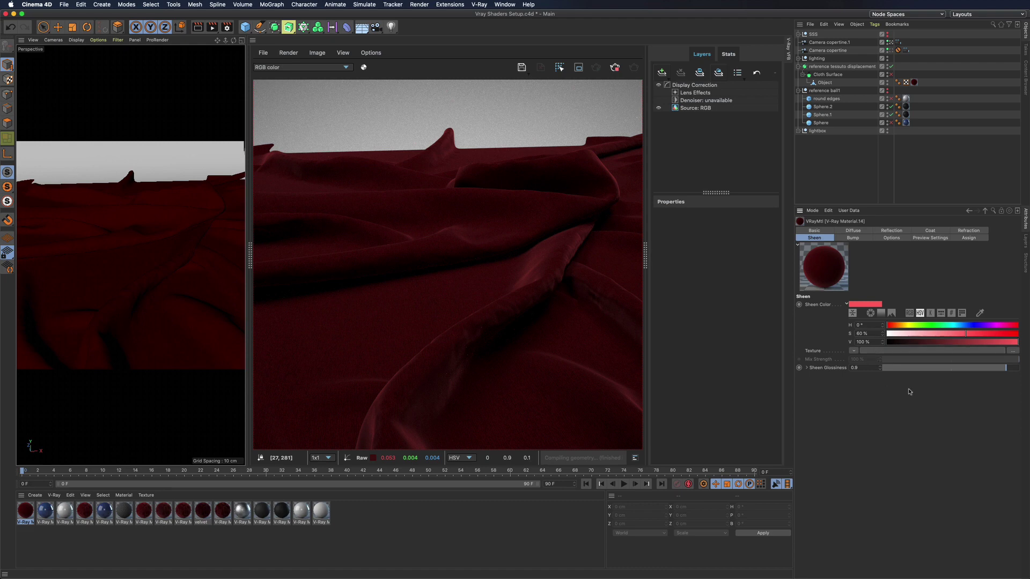
Step: Load Leather Suede Grunge map.tif into Sheen Colour with sampling None, then remove it again
{"action": "left_click", "coordinate": [877, 352]}
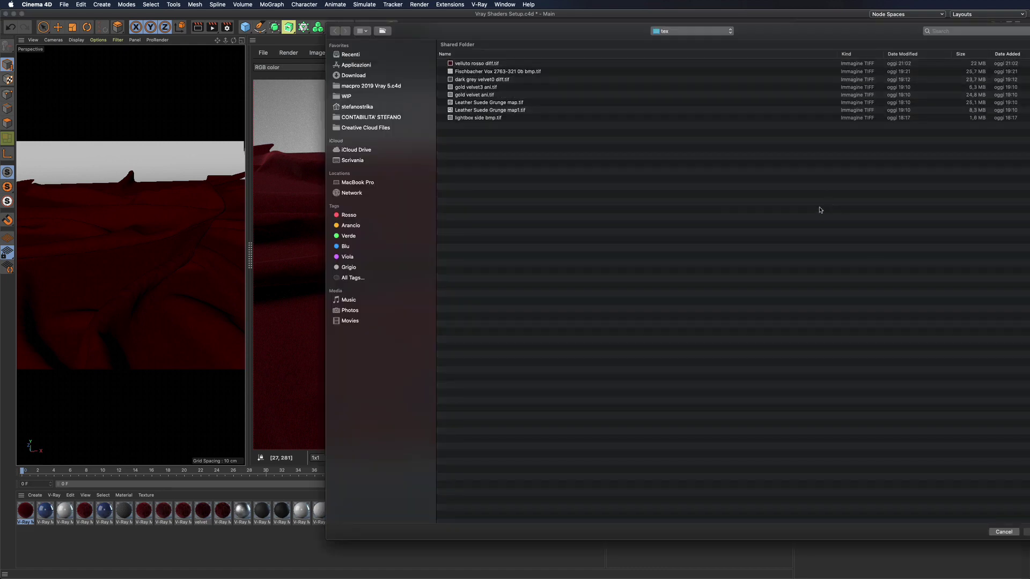
{"action": "left_click", "coordinate": [472, 103]}
{"action": "key", "text": "space"}
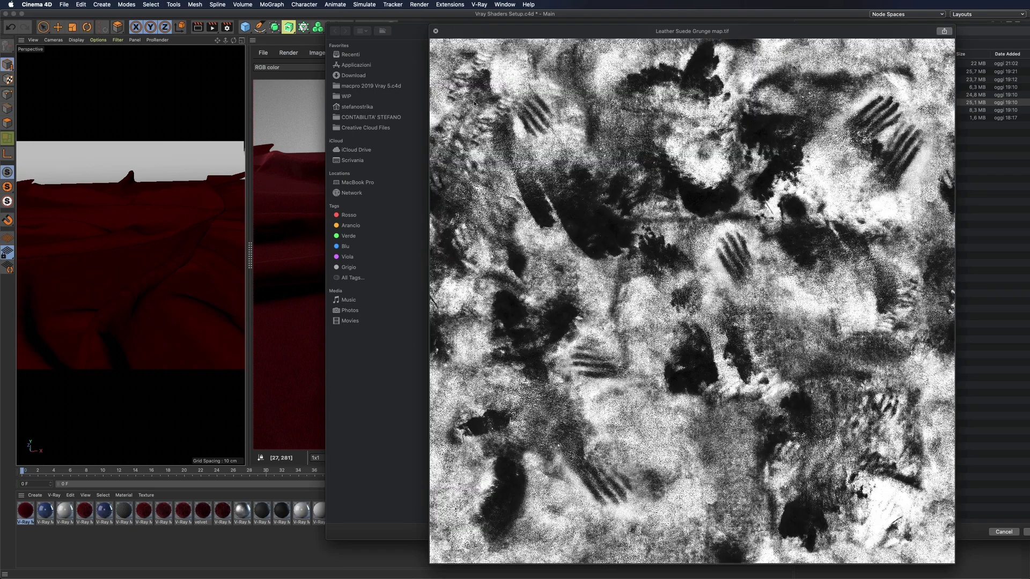
{"action": "key", "text": "space"}
{"action": "left_click", "coordinate": [996, 517]}
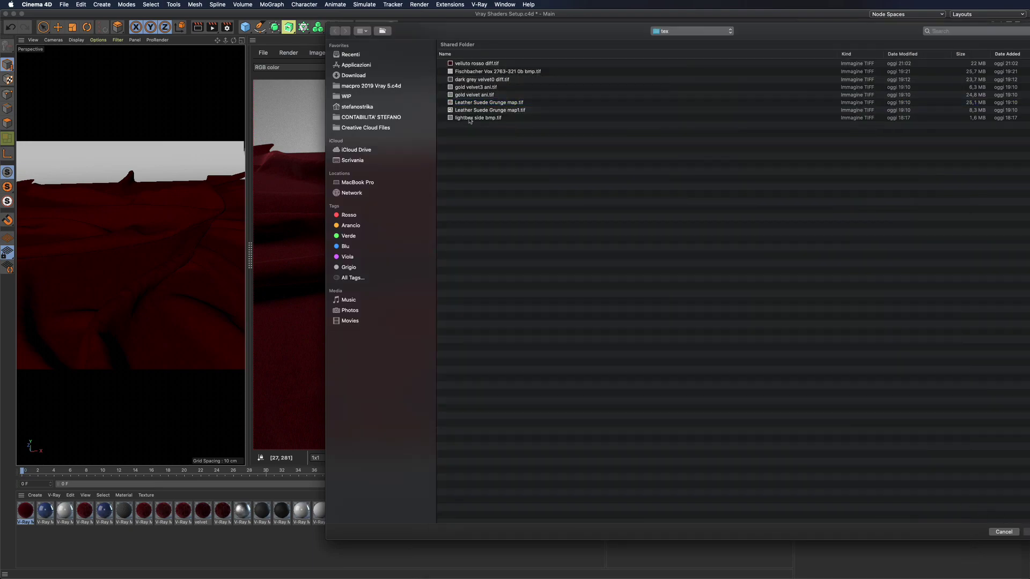
{"action": "double_click", "coordinate": [486, 105]}
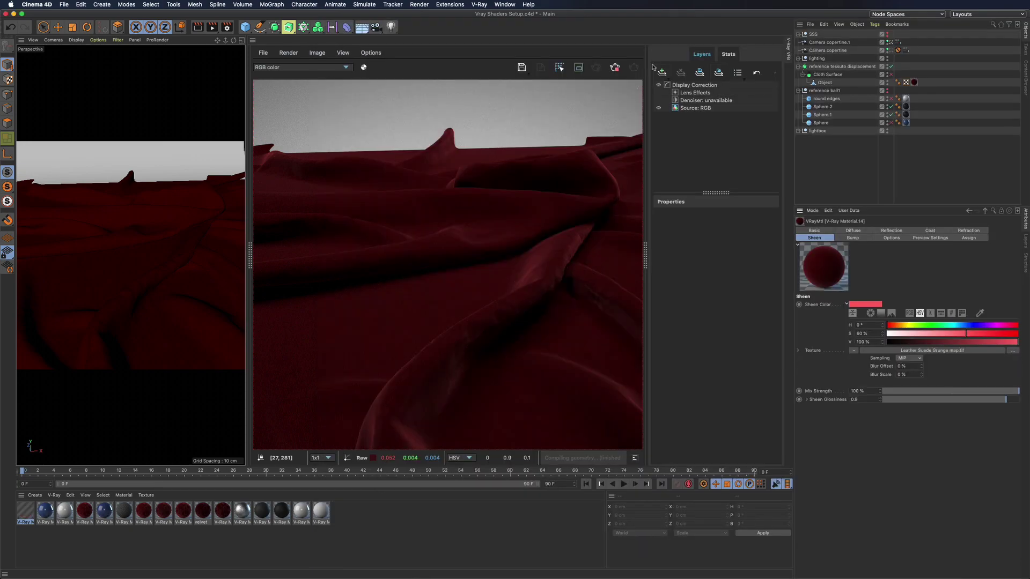
{"action": "left_click", "coordinate": [907, 358]}
{"action": "left_click", "coordinate": [905, 365]}
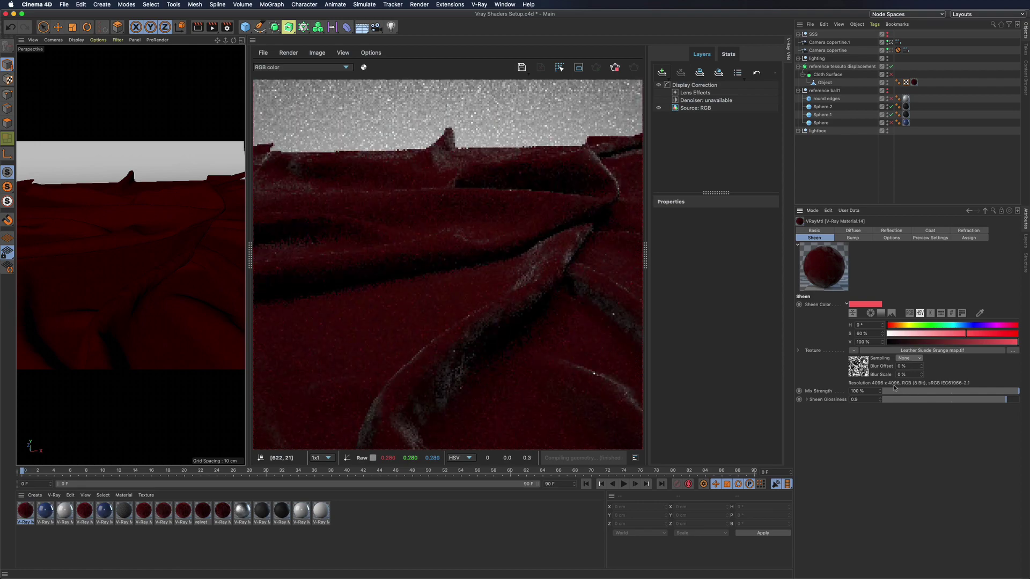
{"action": "left_click", "coordinate": [853, 351]}
{"action": "mouse_move", "coordinate": [865, 197]}
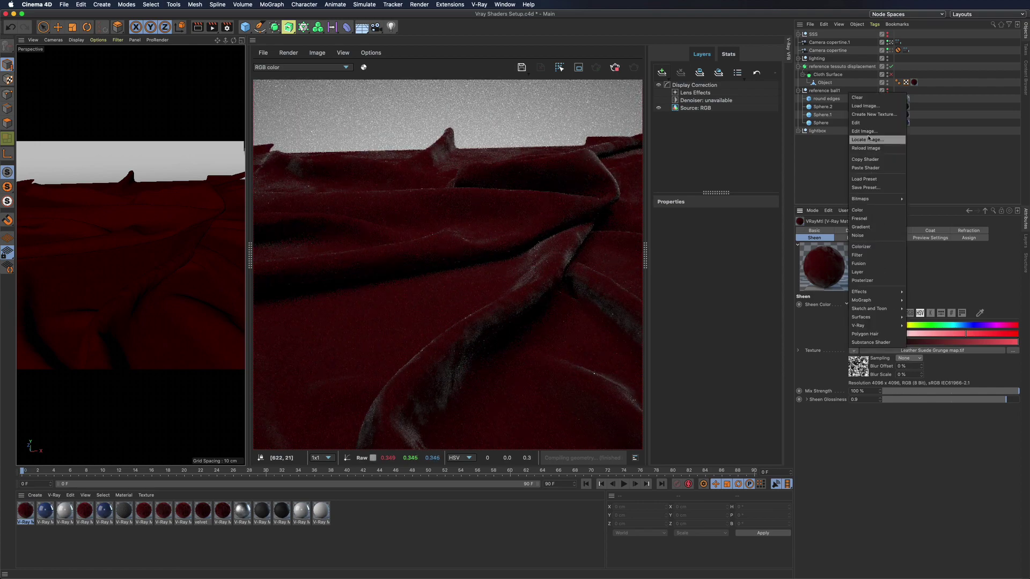
{"action": "left_click", "coordinate": [857, 97]}
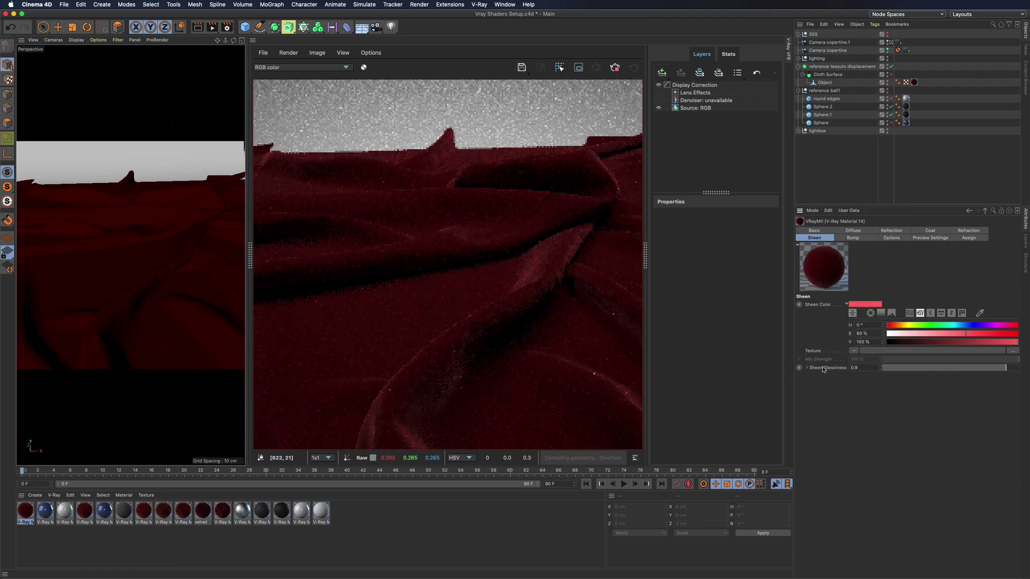
Step: Load the grunge map into Sheen Glossiness and invert it with Black Point 1, White Point 0
{"action": "left_click", "coordinate": [806, 368]}
{"action": "left_click", "coordinate": [868, 378]}
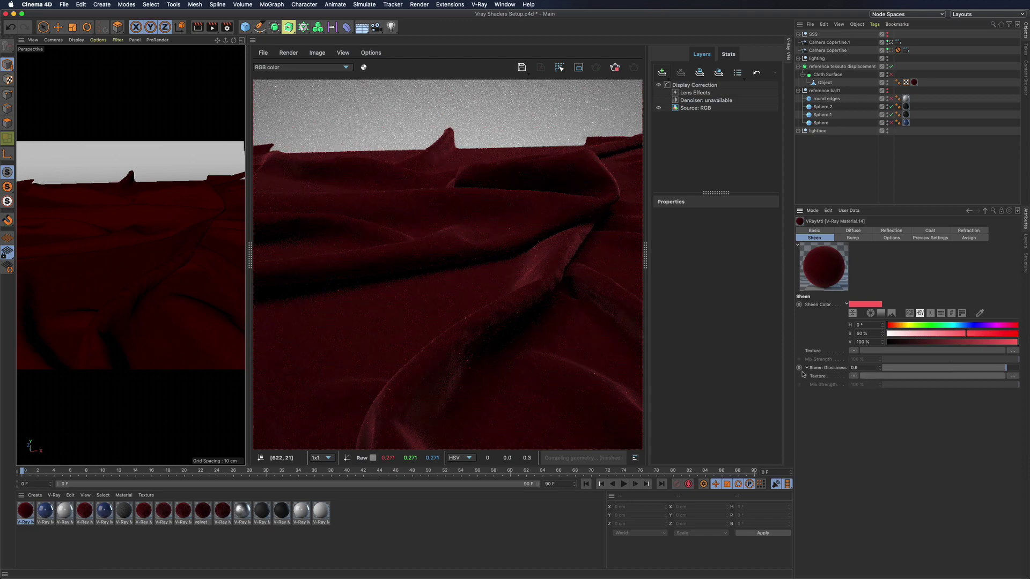
{"action": "double_click", "coordinate": [486, 103]}
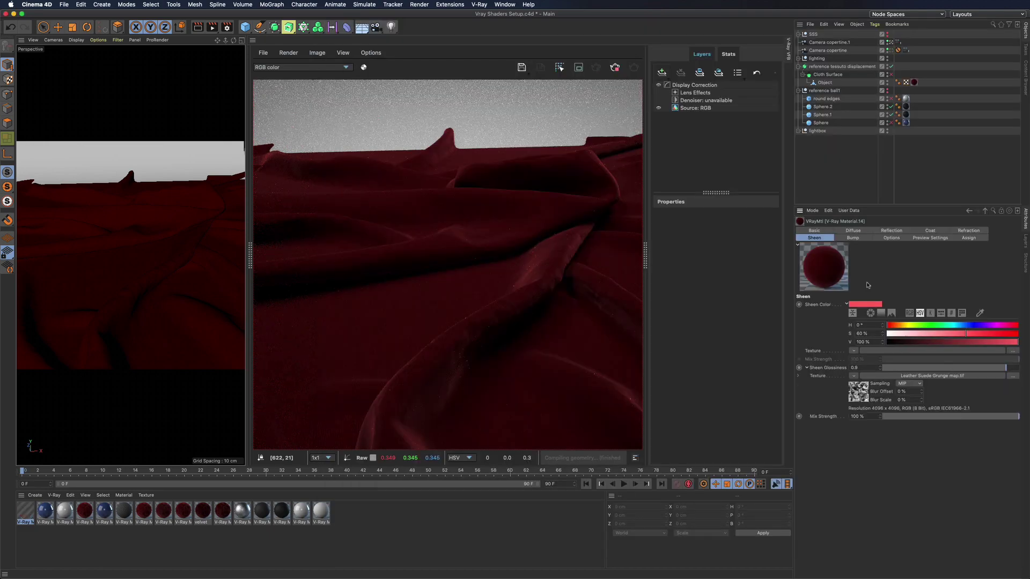
{"action": "left_click", "coordinate": [893, 376]}
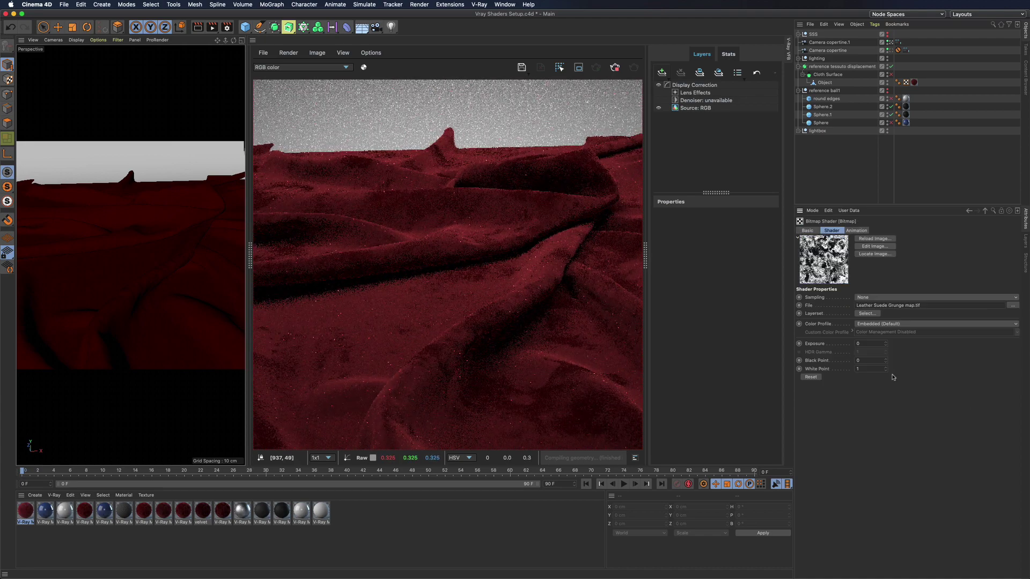
{"action": "left_click", "coordinate": [863, 361]}
{"action": "left_click", "coordinate": [865, 368]}
{"action": "type", "text": "0"}
{"action": "key", "text": "Return"}
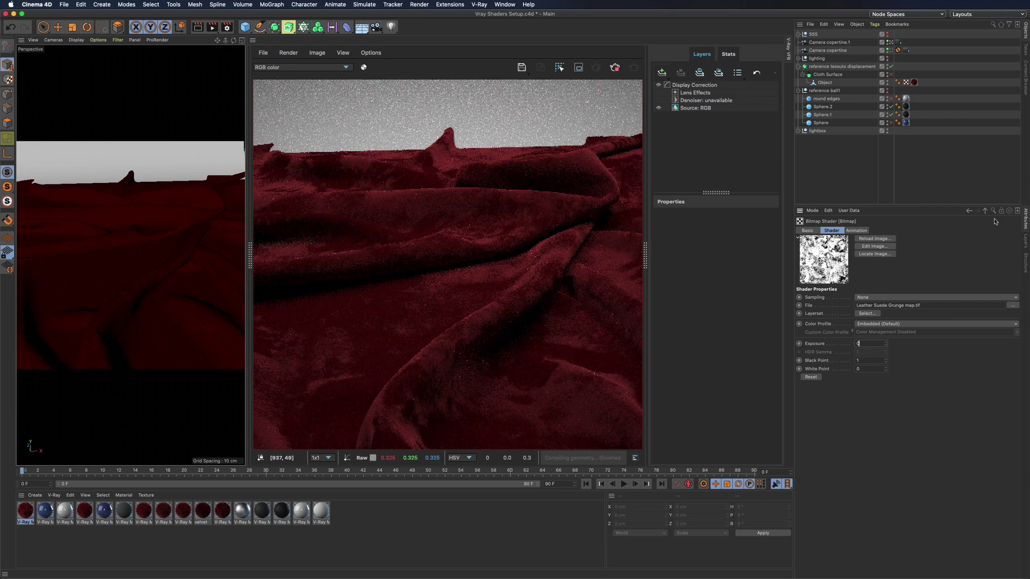
Step: Set the grunge map's mix strength in Sheen Glossiness to about 40%
{"action": "left_click", "coordinate": [985, 211]}
{"action": "left_click", "coordinate": [922, 416]}
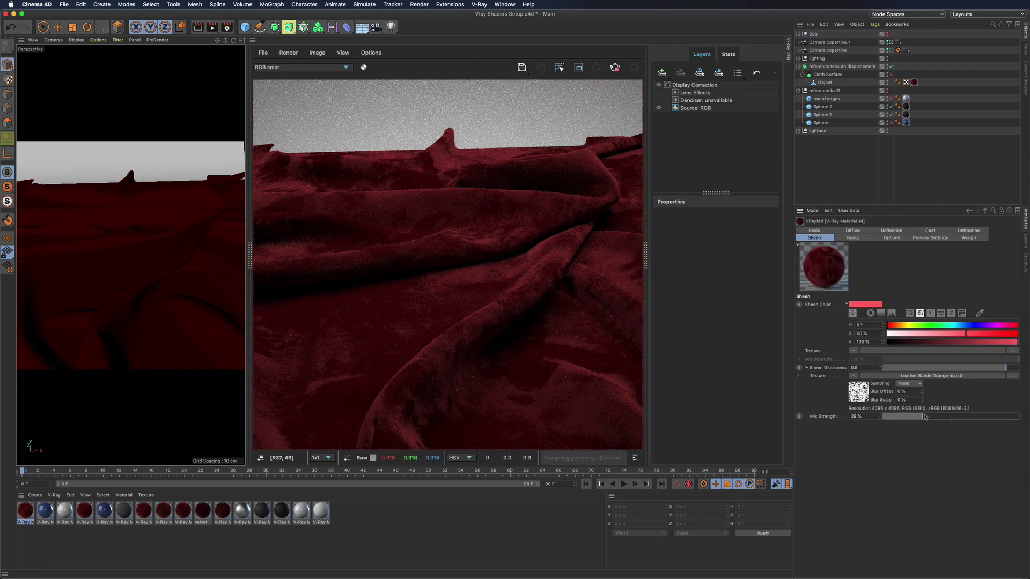
{"action": "left_click_drag", "start_coordinate": [924, 417], "coordinate": [939, 417]}
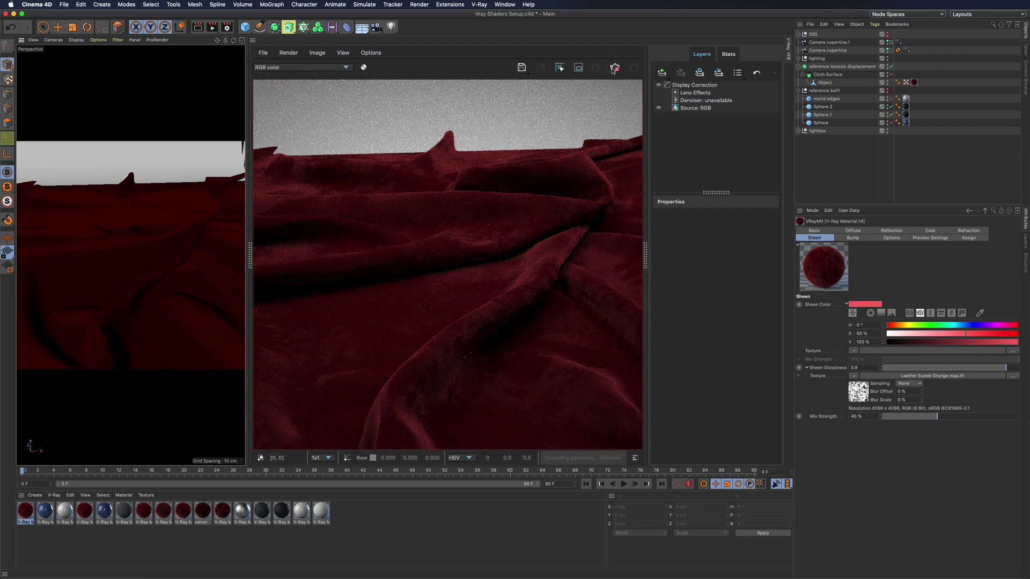
{"action": "left_click", "coordinate": [505, 4]}
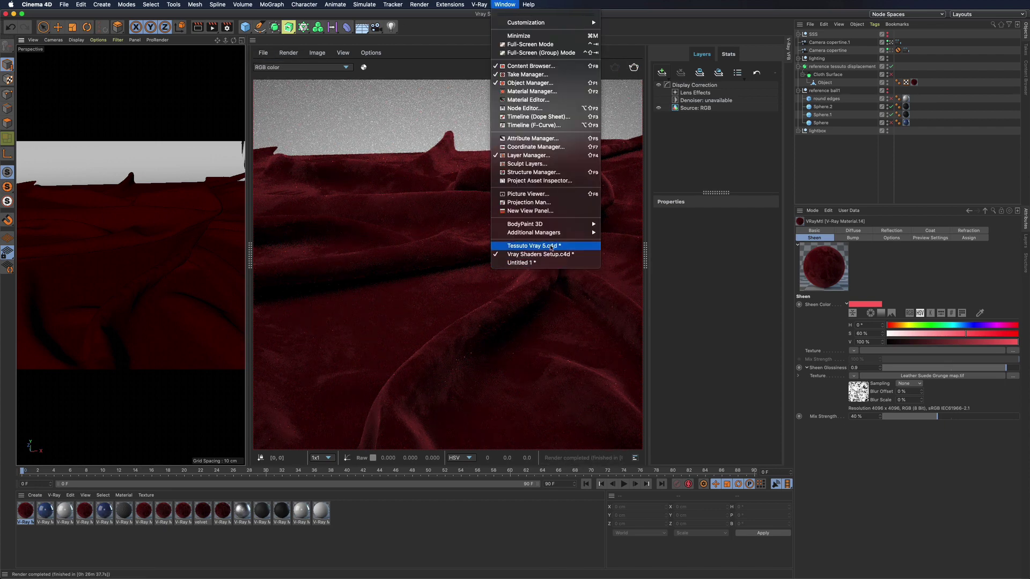
Step: Switch to Tessuto Vray 5.c4d, re-render the sofa and lower exposure to -0,181
{"action": "left_click", "coordinate": [542, 246]}
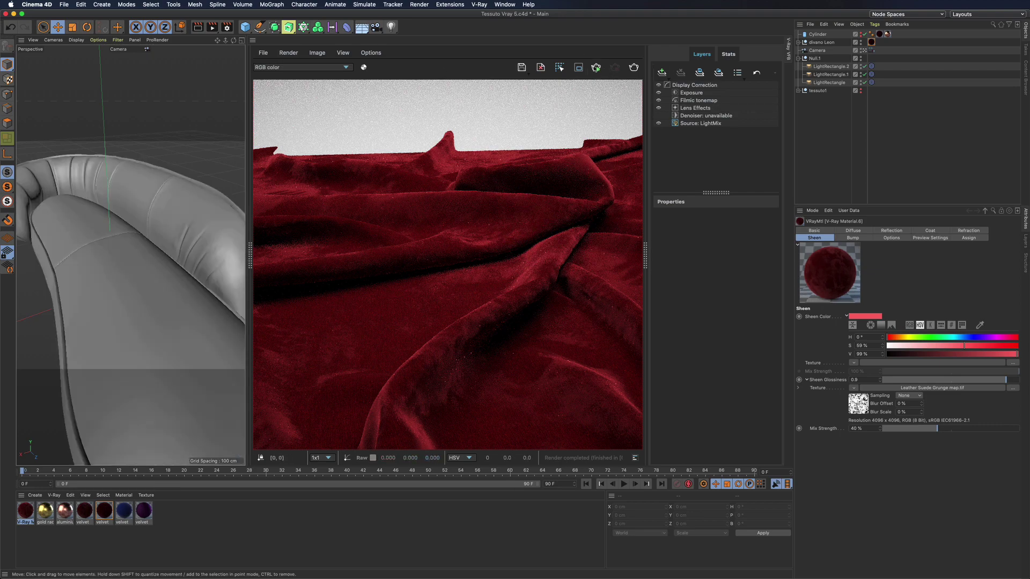
{"action": "left_click", "coordinate": [595, 68]}
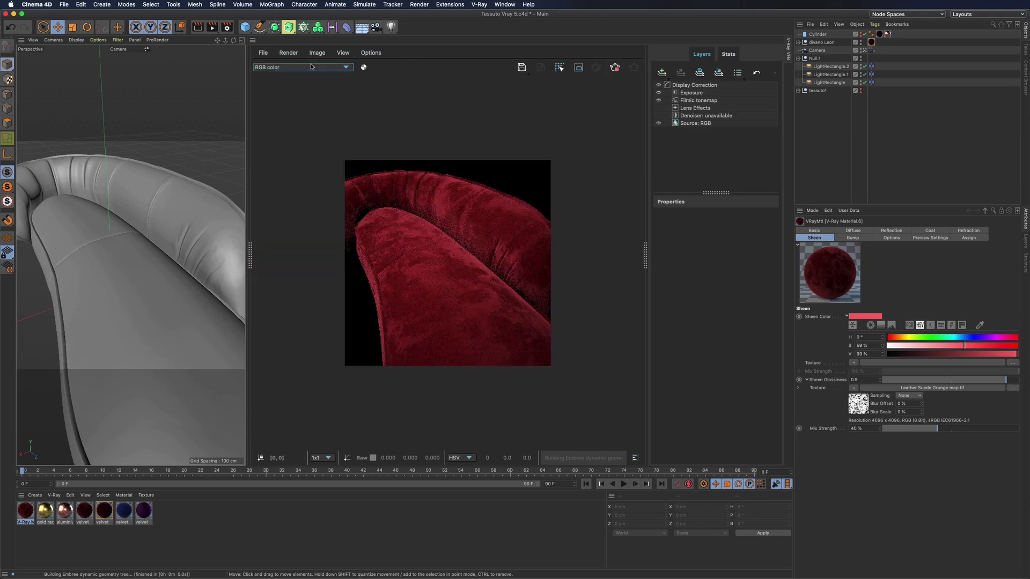
{"action": "left_click", "coordinate": [690, 96]}
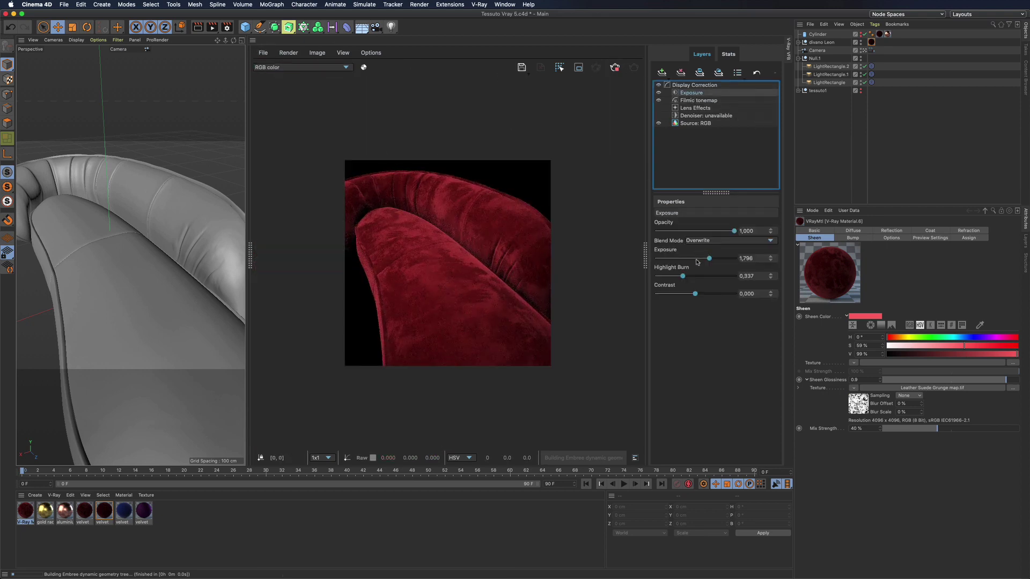
{"action": "left_click_drag", "start_coordinate": [697, 261], "coordinate": [692, 260]}
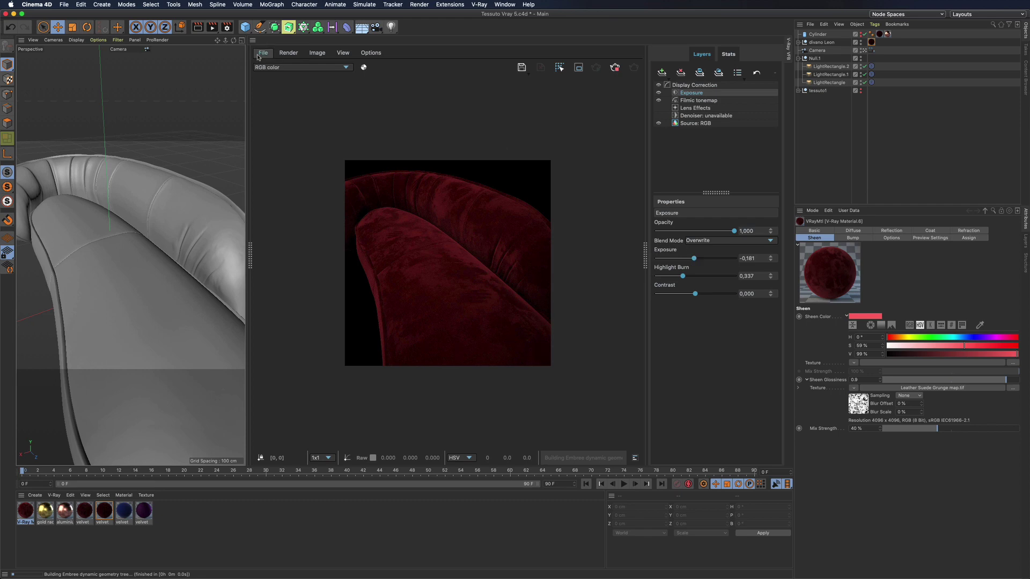
Step: Orbit and zoom the viewport to a new close-up angle on the velvet sofa
{"action": "left_click_drag", "start_coordinate": [225, 42], "coordinate": [223, 50]}
{"action": "scroll", "coordinate": [458, 269], "scroll_direction": "up", "scroll_amount": 3}
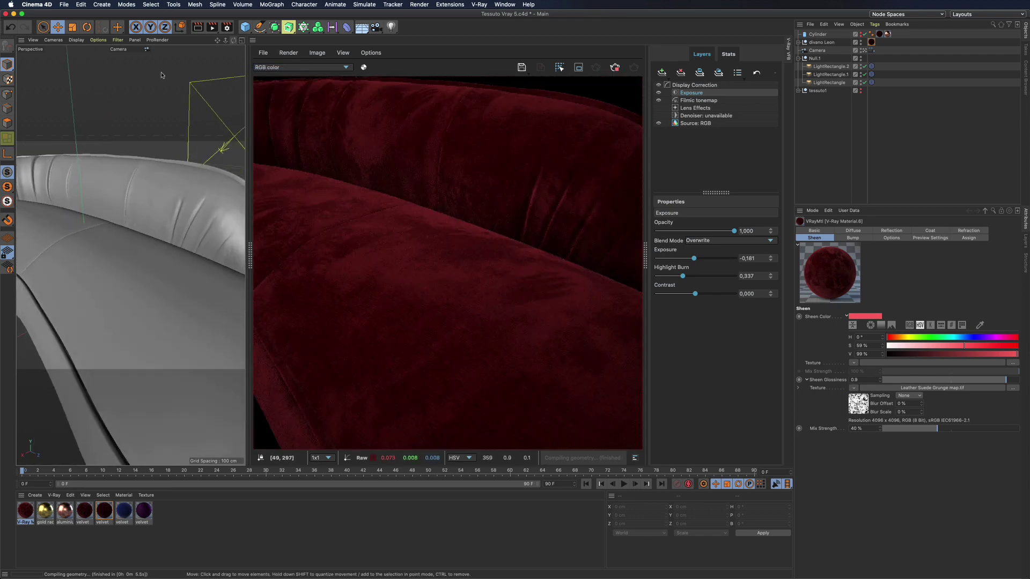
{"action": "left_click_drag", "start_coordinate": [177, 225], "coordinate": [130, 255], "text": "alt"}
{"action": "scroll", "coordinate": [130, 255], "scroll_direction": "down", "scroll_amount": 5}
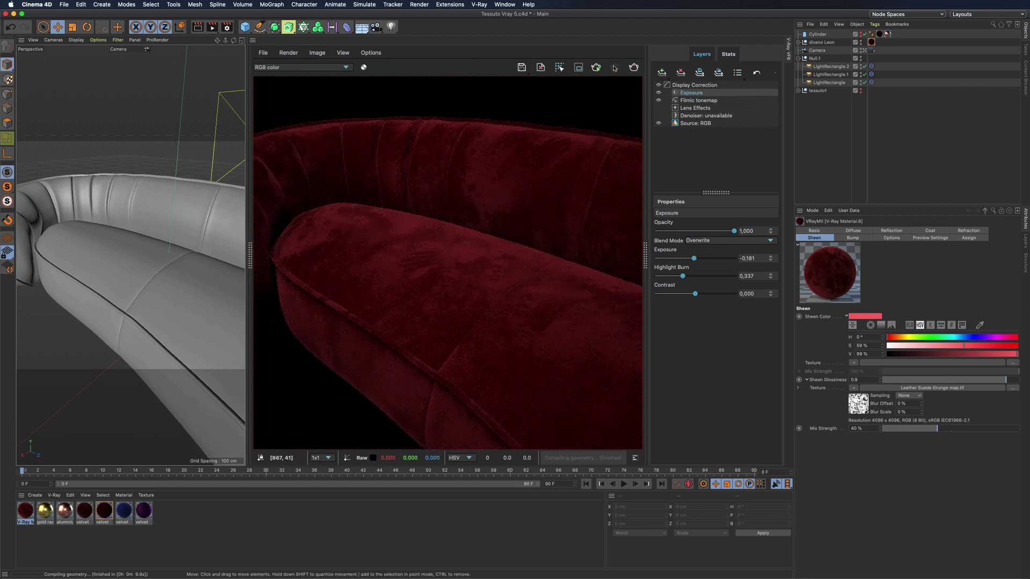
{"action": "left_click", "coordinate": [504, 5]}
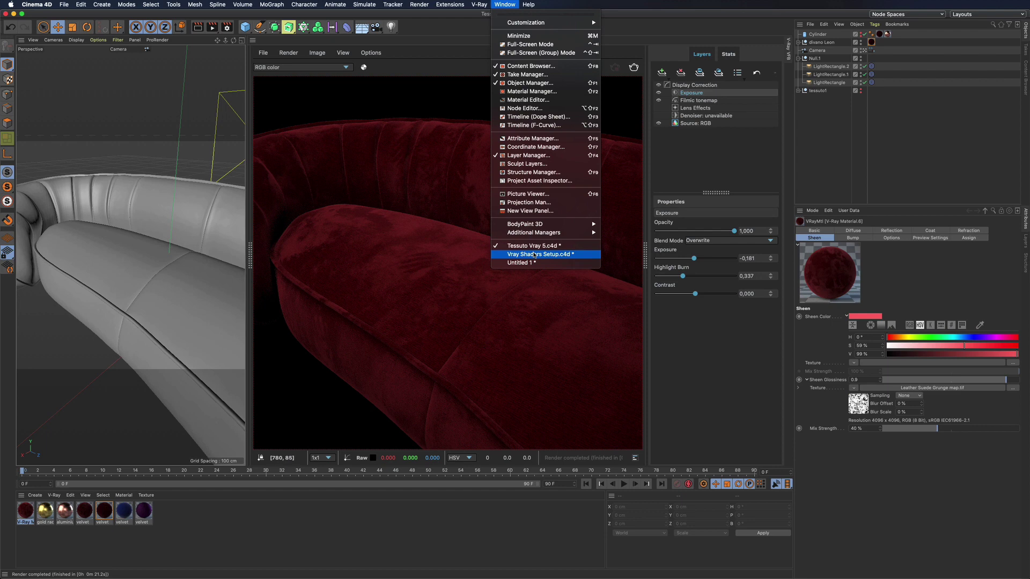
Step: Switch to Vray Shaders Setup.c4d and show V-Ray Material.15's Bump settings in Attributes
{"action": "left_click", "coordinate": [534, 254]}
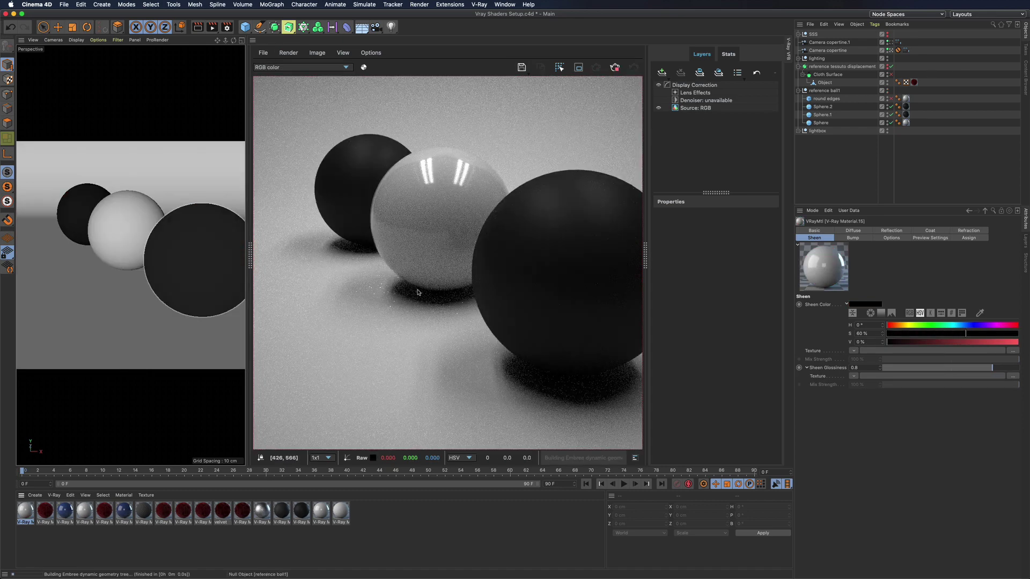
{"action": "double_click", "coordinate": [26, 512]}
{"action": "left_click", "coordinate": [126, 56]}
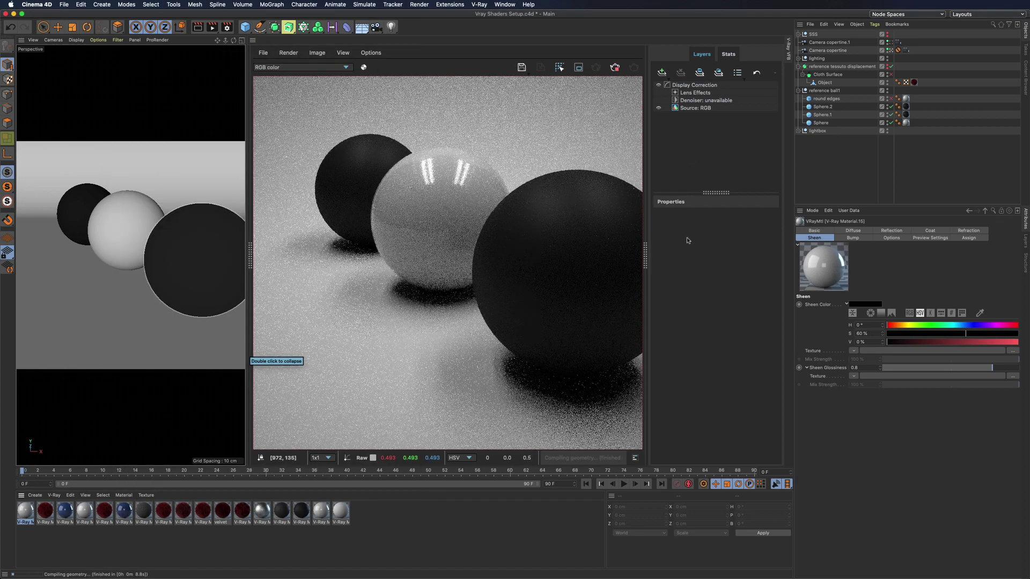
{"action": "left_click", "coordinate": [848, 240]}
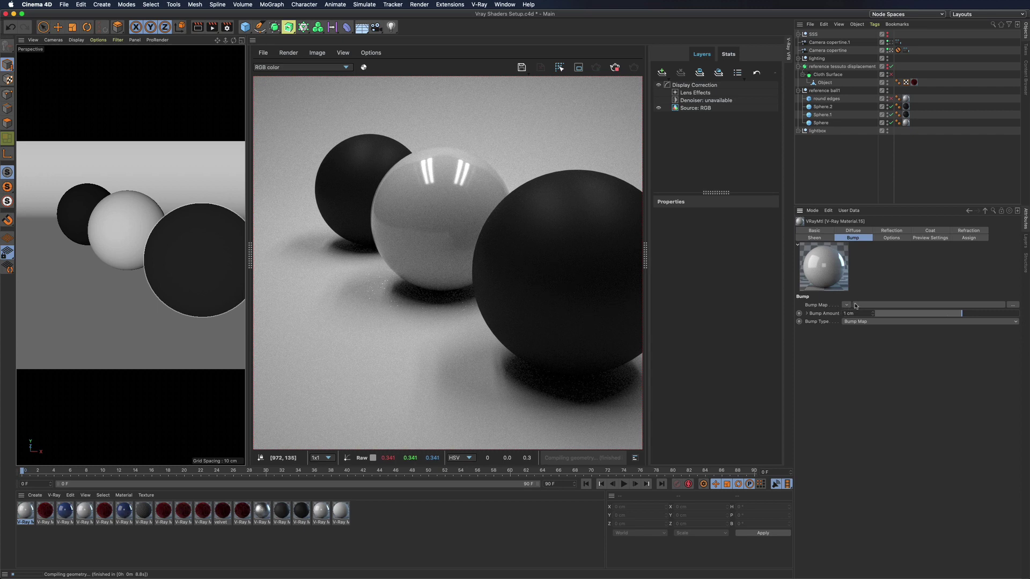
Step: Load lightbox side bmp.tif into the Bump Map slot and enlarge its thumbnail preview
{"action": "left_click", "coordinate": [858, 304]}
{"action": "double_click", "coordinate": [477, 117]}
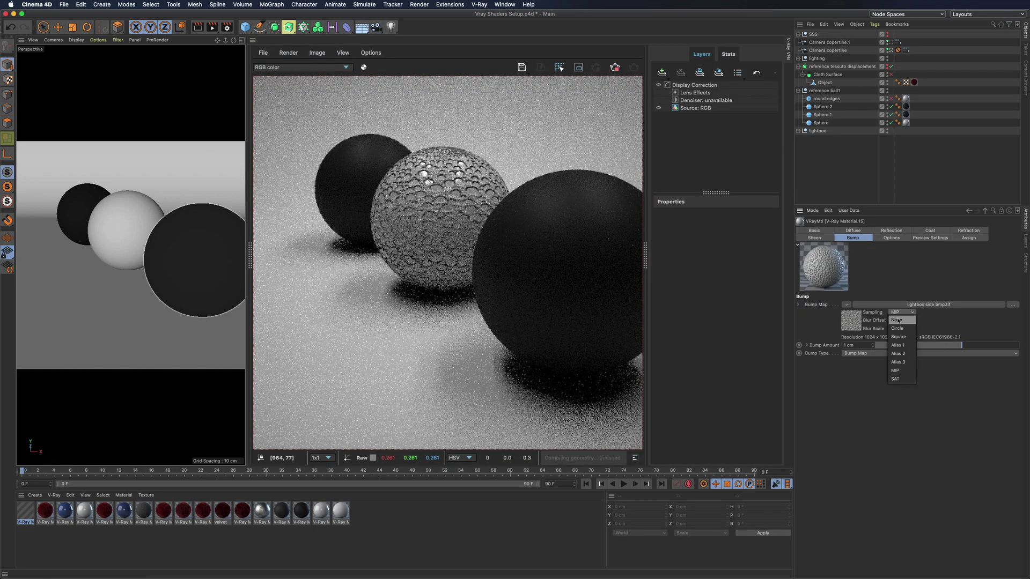
{"action": "left_click", "coordinate": [857, 316]}
{"action": "left_click", "coordinate": [859, 316]}
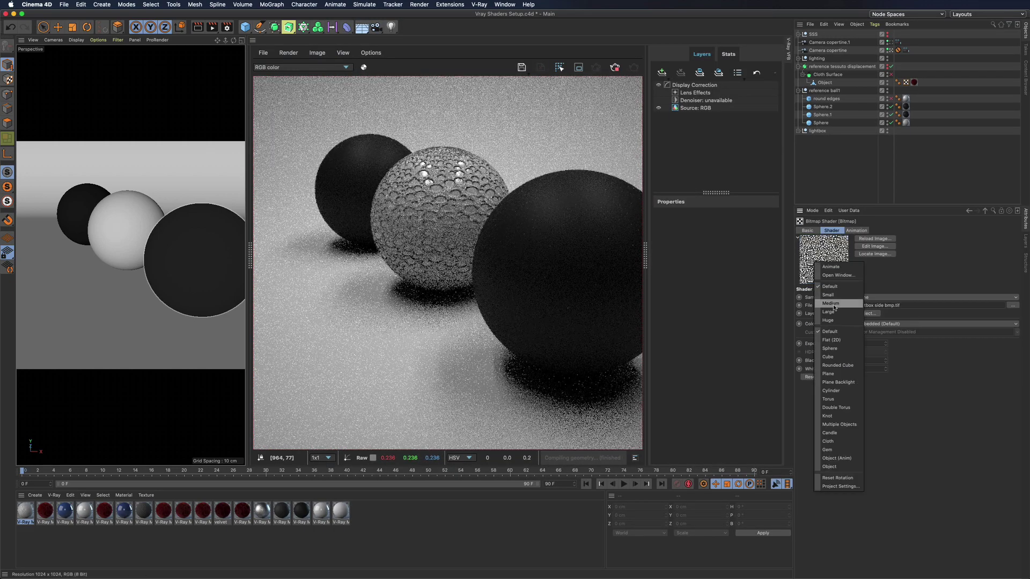
{"action": "left_click", "coordinate": [810, 315]}
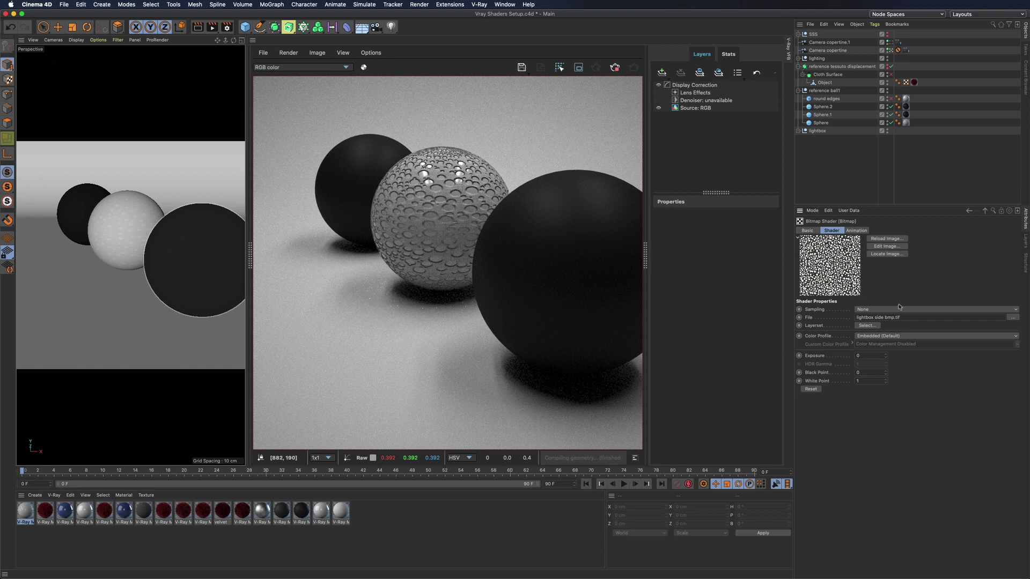
Step: Set Bump Amount to -1 cm, keeping Bump Type as Bump Map
{"action": "left_click", "coordinate": [982, 211]}
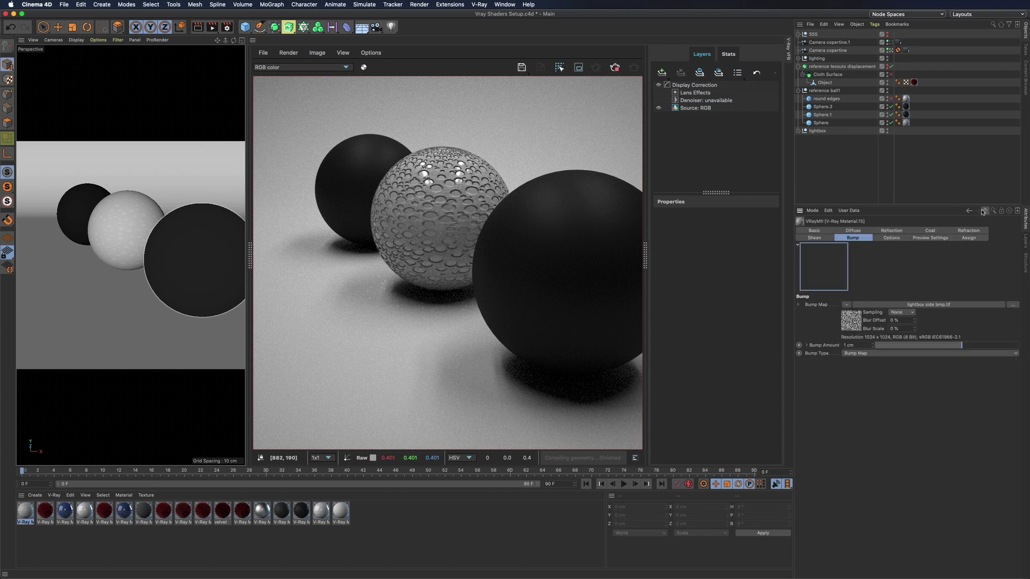
{"action": "left_click", "coordinate": [843, 344]}
{"action": "type", "text": "-"}
{"action": "key", "text": "Return"}
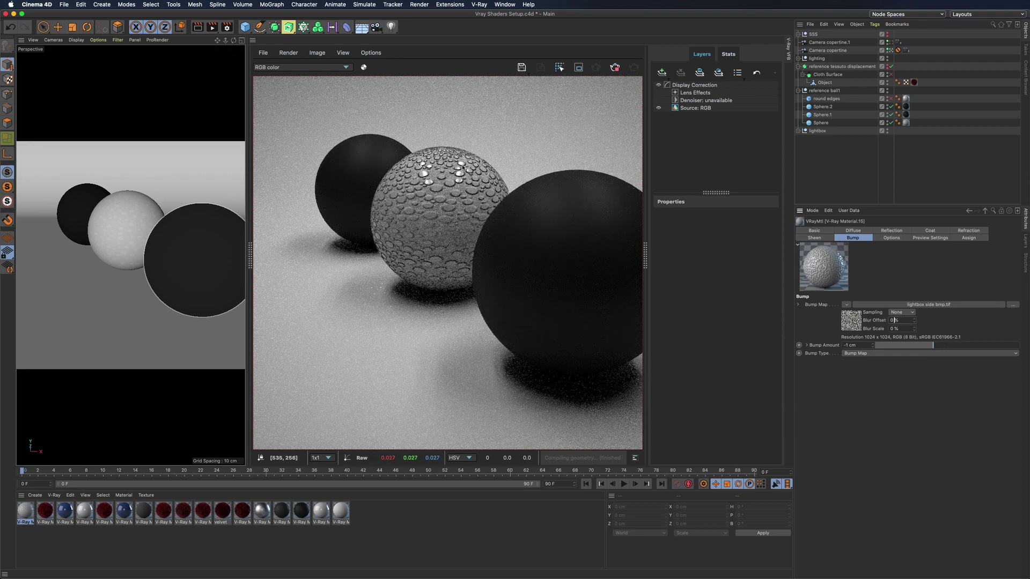
{"action": "left_click", "coordinate": [861, 354]}
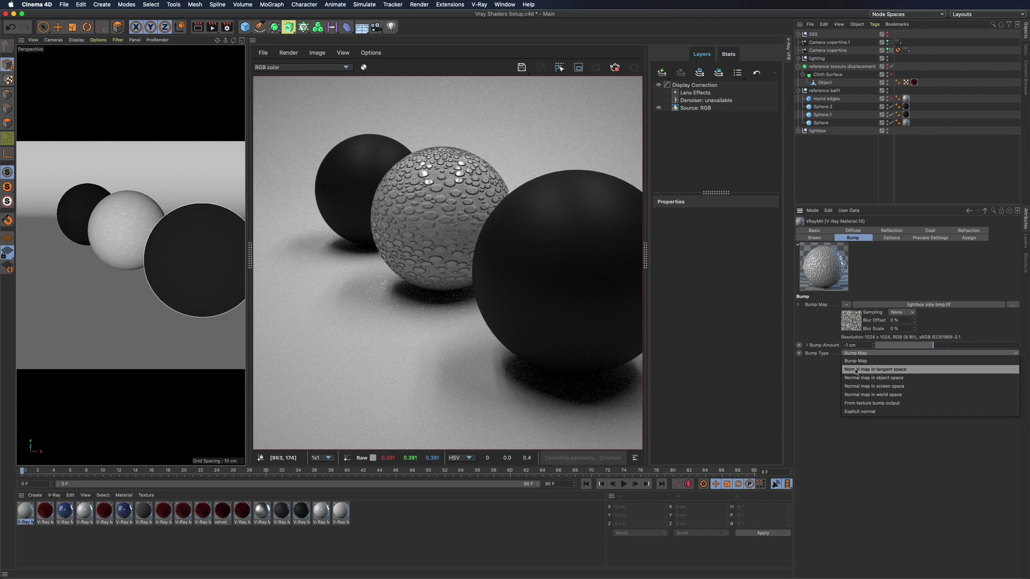
{"action": "left_click", "coordinate": [835, 371]}
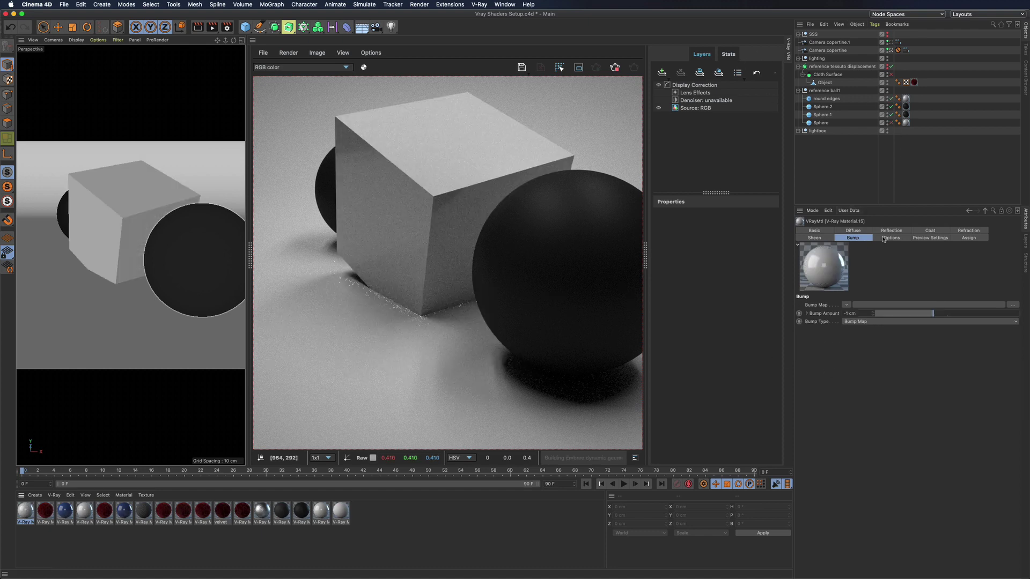
Step: Enable Material ID and Round Edges in the material's Options, with a 0.1 cm radius
{"action": "left_click", "coordinate": [883, 238]}
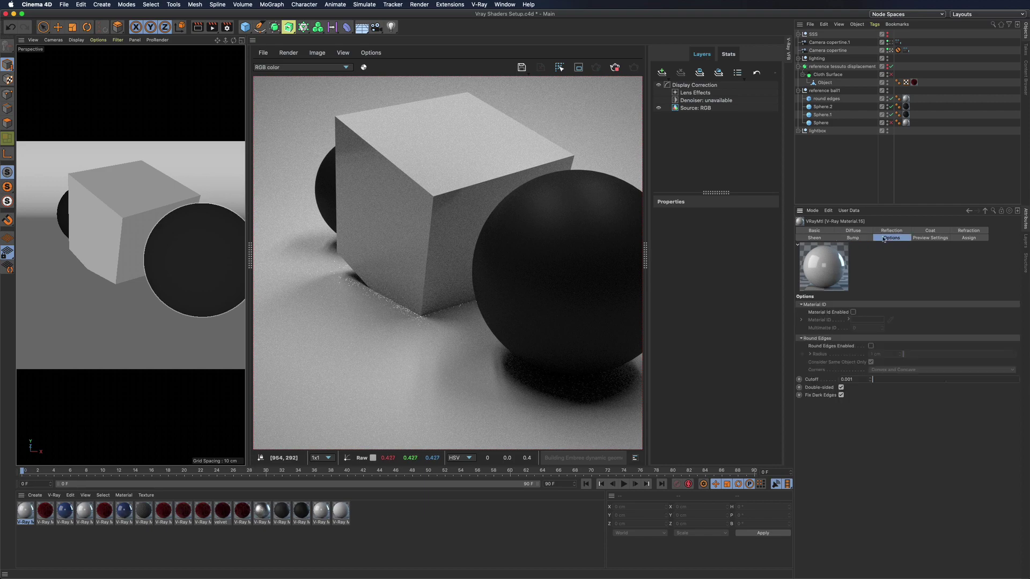
{"action": "left_click", "coordinate": [853, 312]}
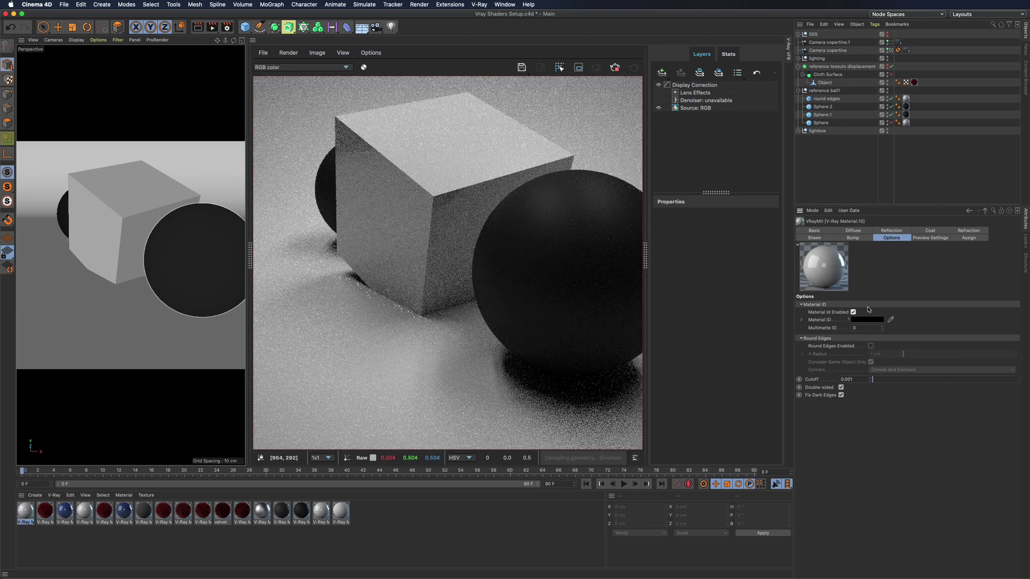
{"action": "left_click", "coordinate": [871, 346]}
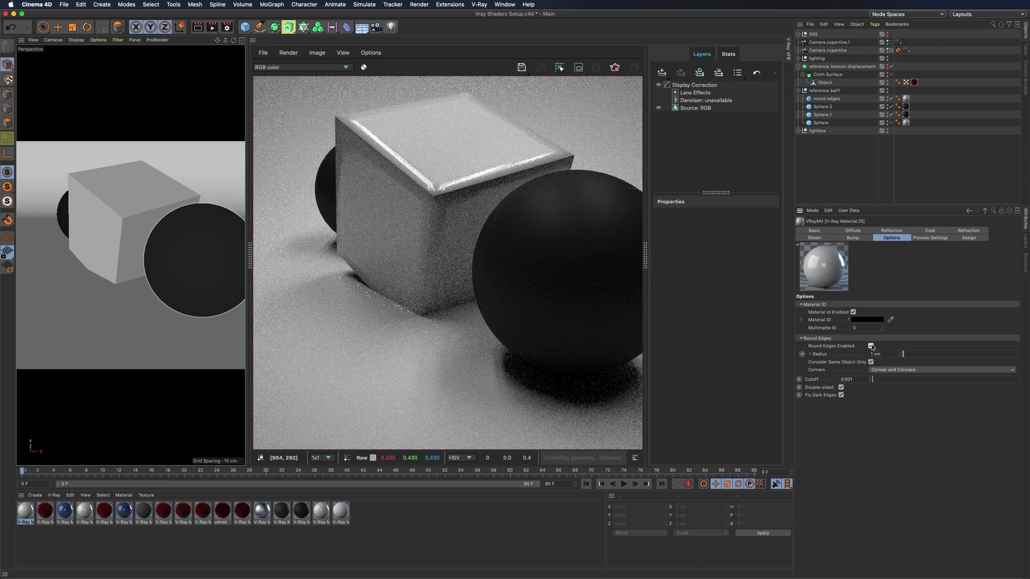
{"action": "double_click", "coordinate": [883, 354]}
{"action": "type", "text": ".1"}
{"action": "key", "text": "Return"}
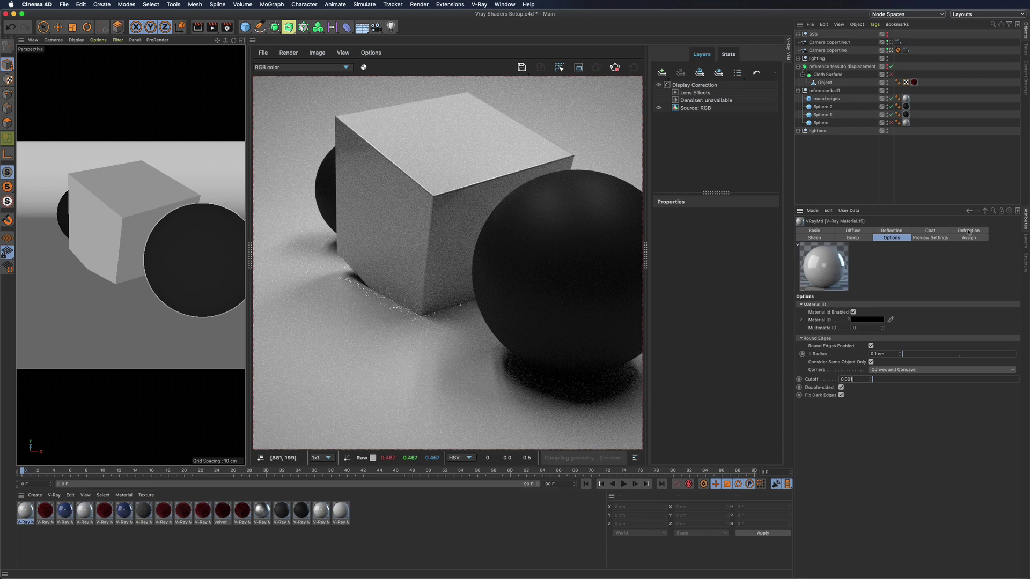
{"action": "left_click", "coordinate": [932, 238]}
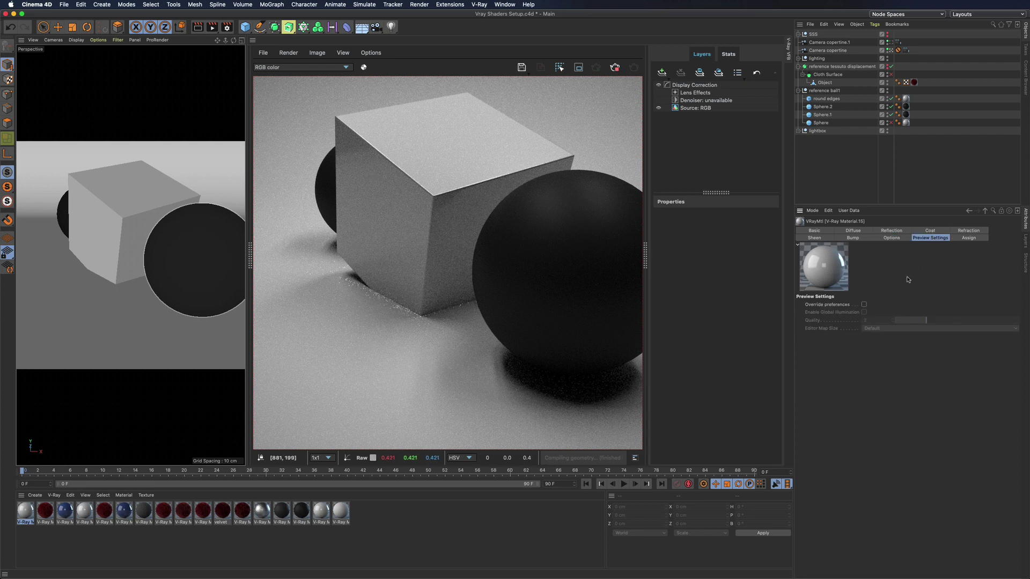
Step: Override preview preferences, raise preview quality to 3 and keep Editor Map Size at Default
{"action": "left_click", "coordinate": [864, 304]}
{"action": "left_click_drag", "start_coordinate": [930, 321], "coordinate": [1019, 321]}
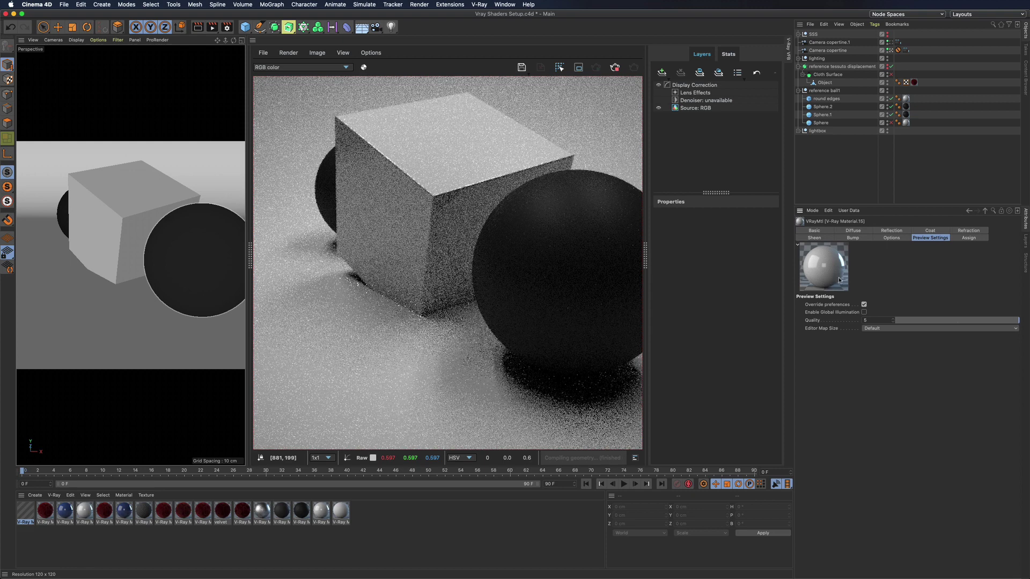
{"action": "left_click", "coordinate": [871, 328]}
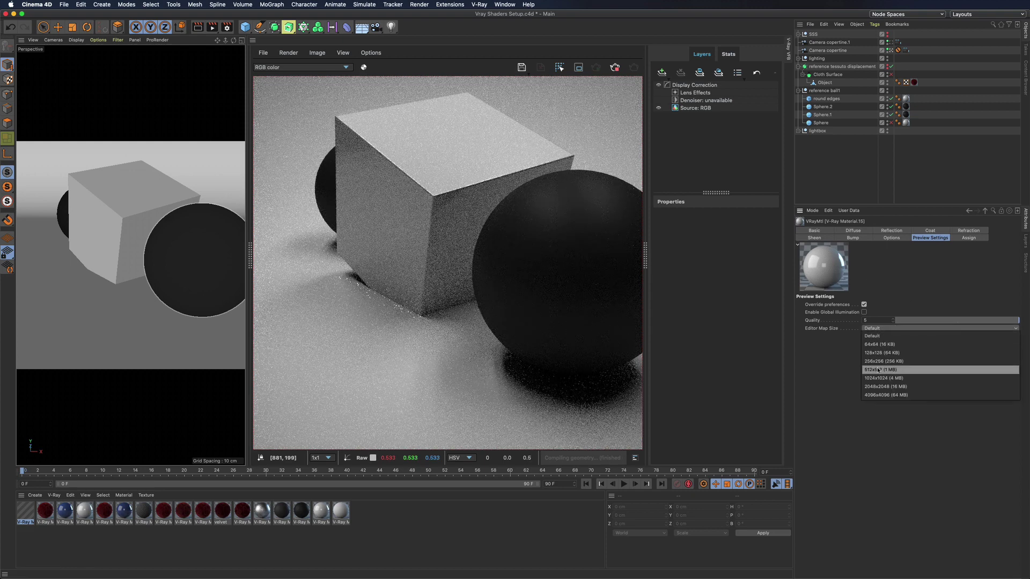
{"action": "left_click", "coordinate": [839, 385]}
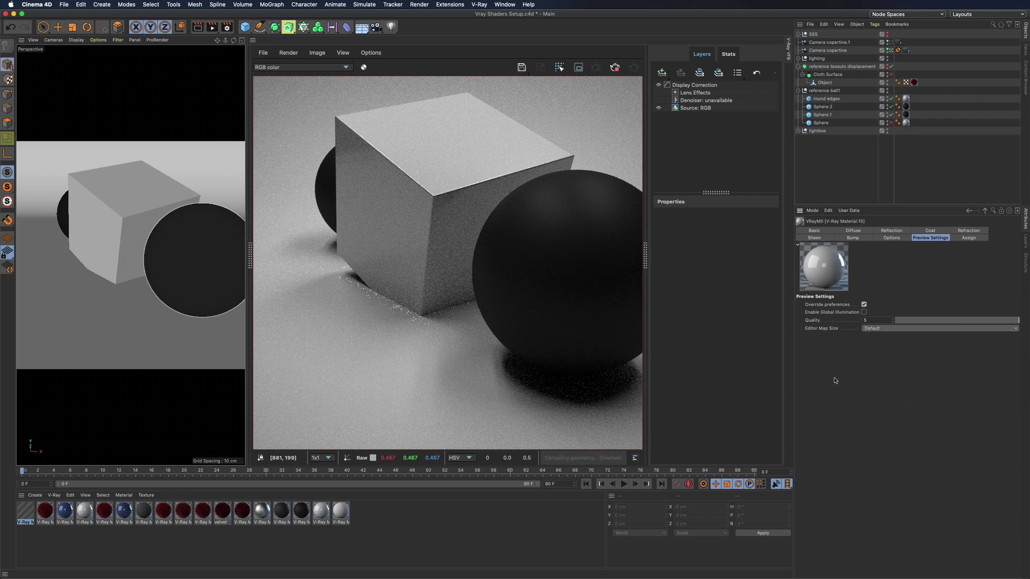